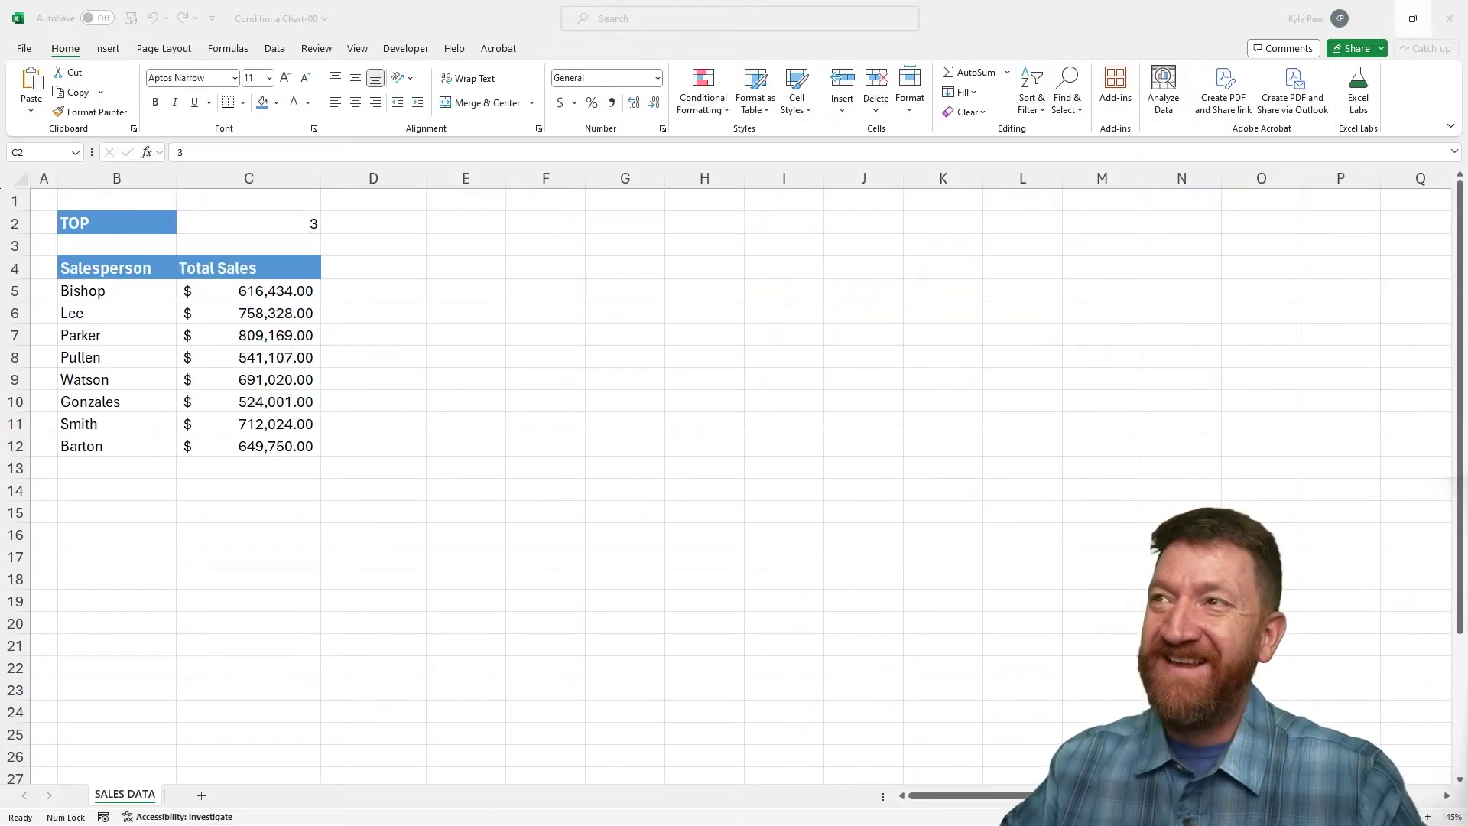
# Step: Insert a clustered column chart of the salesperson and total sales data in B4:C12
pyautogui.click(468, 8)
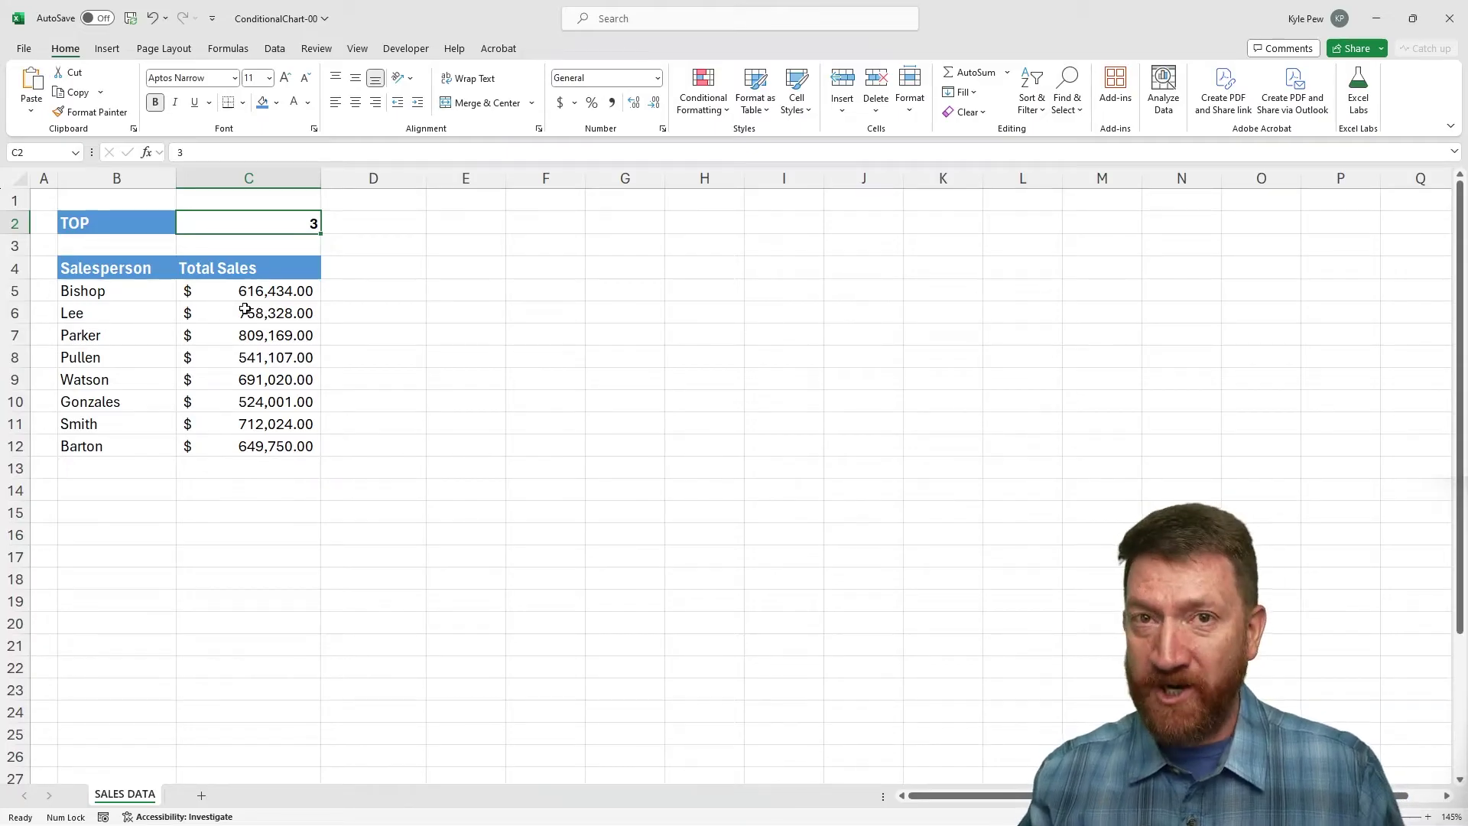
pyautogui.moveTo(130, 276); pyautogui.dragTo(242, 440)
pyautogui.click(107, 49)
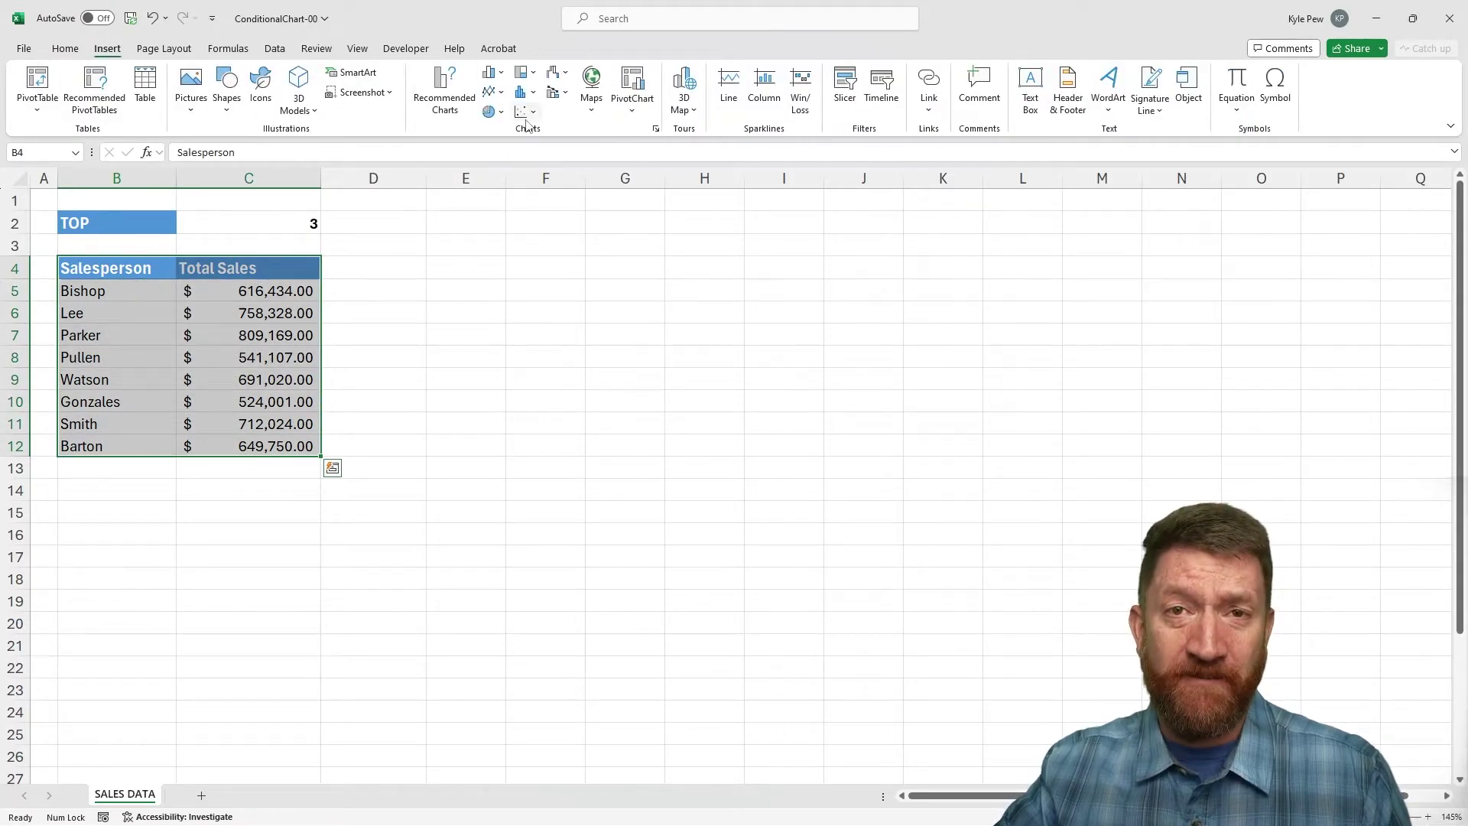
pyautogui.click(500, 74)
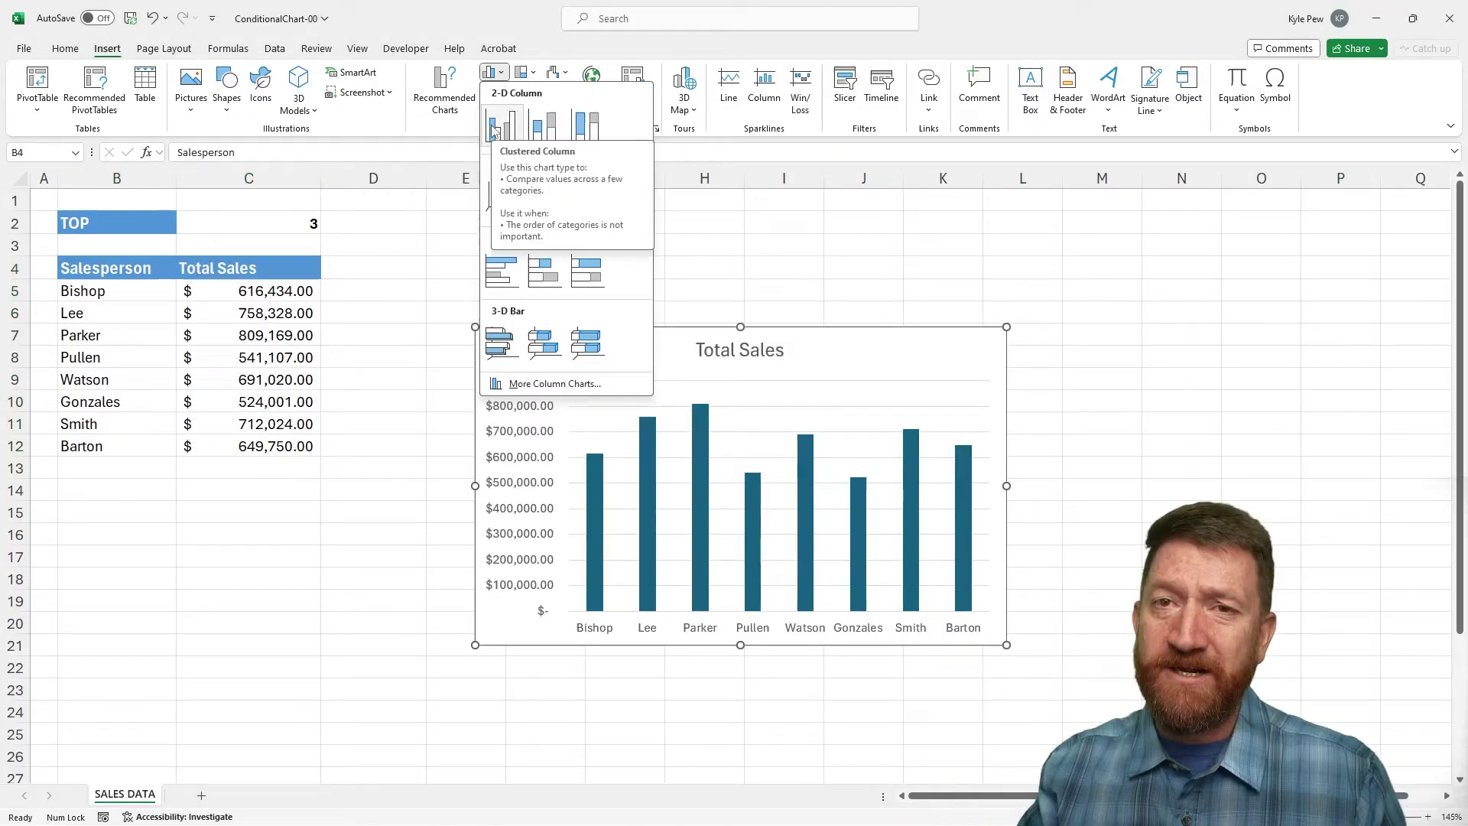
pyautogui.click(493, 130)
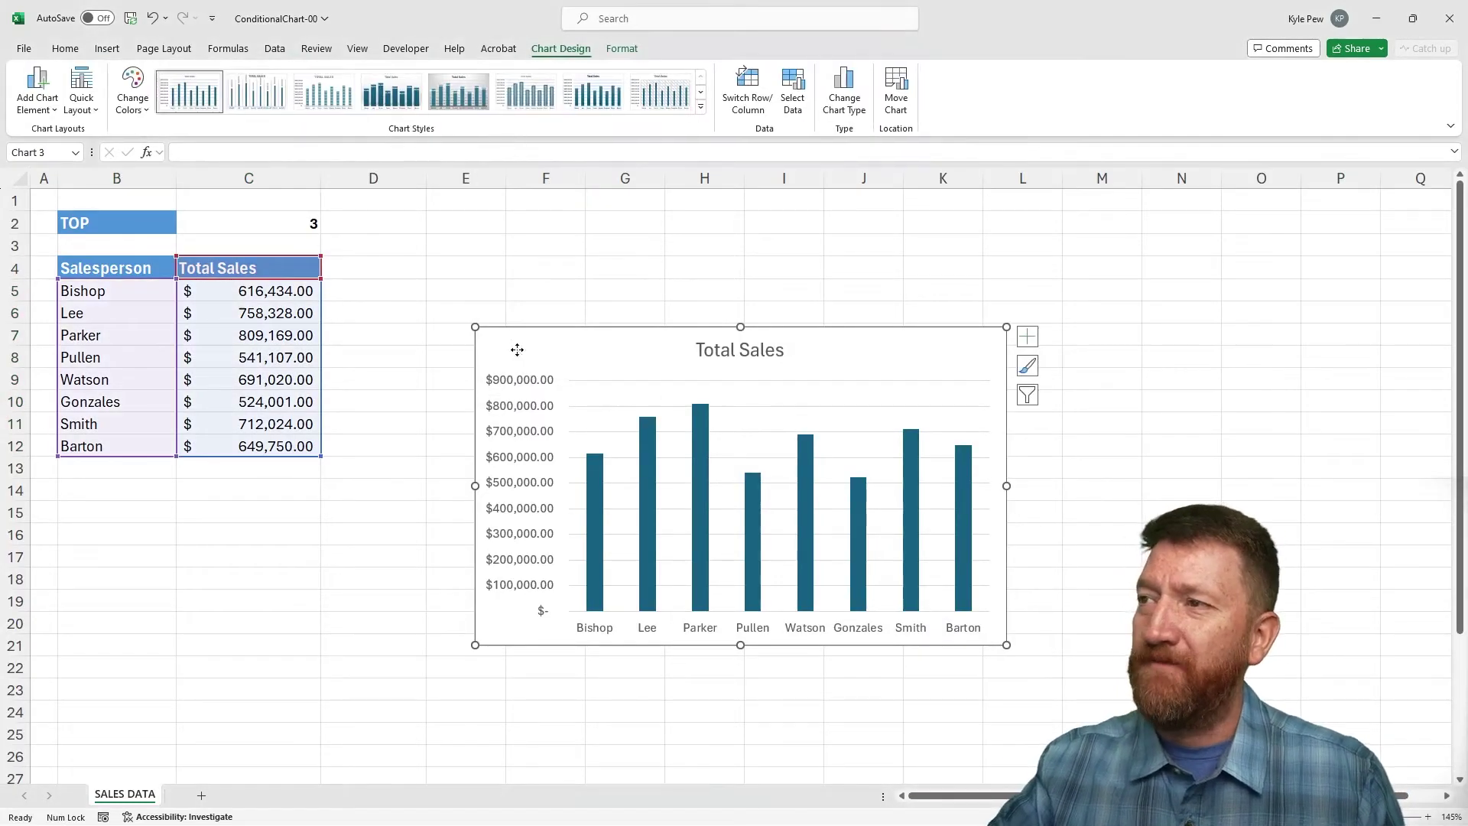
# Step: Move the chart beside the table near D2 and select only Parker's bar
pyautogui.moveTo(515, 347); pyautogui.dragTo(387, 243)
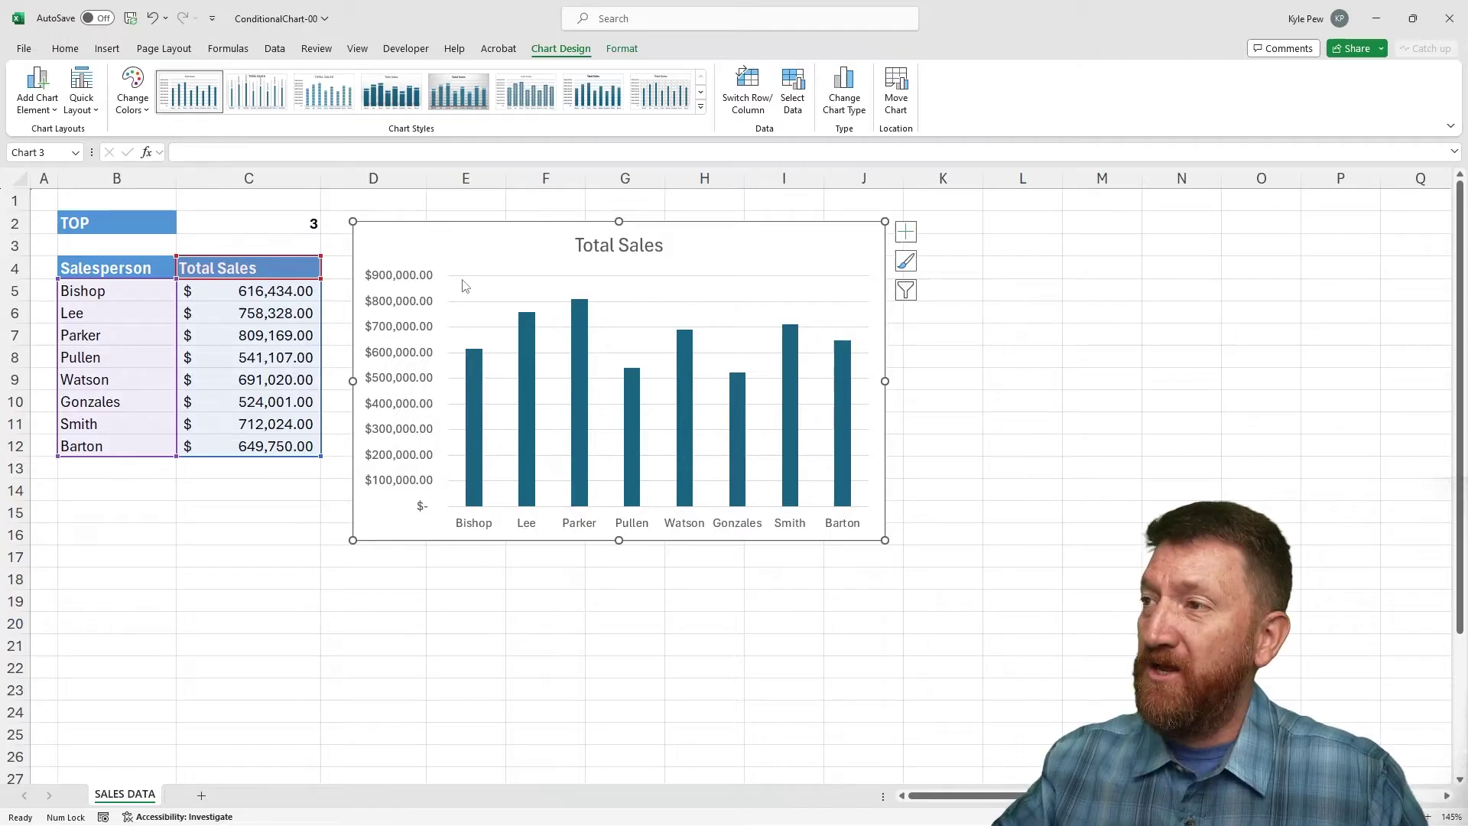
pyautogui.click(576, 329)
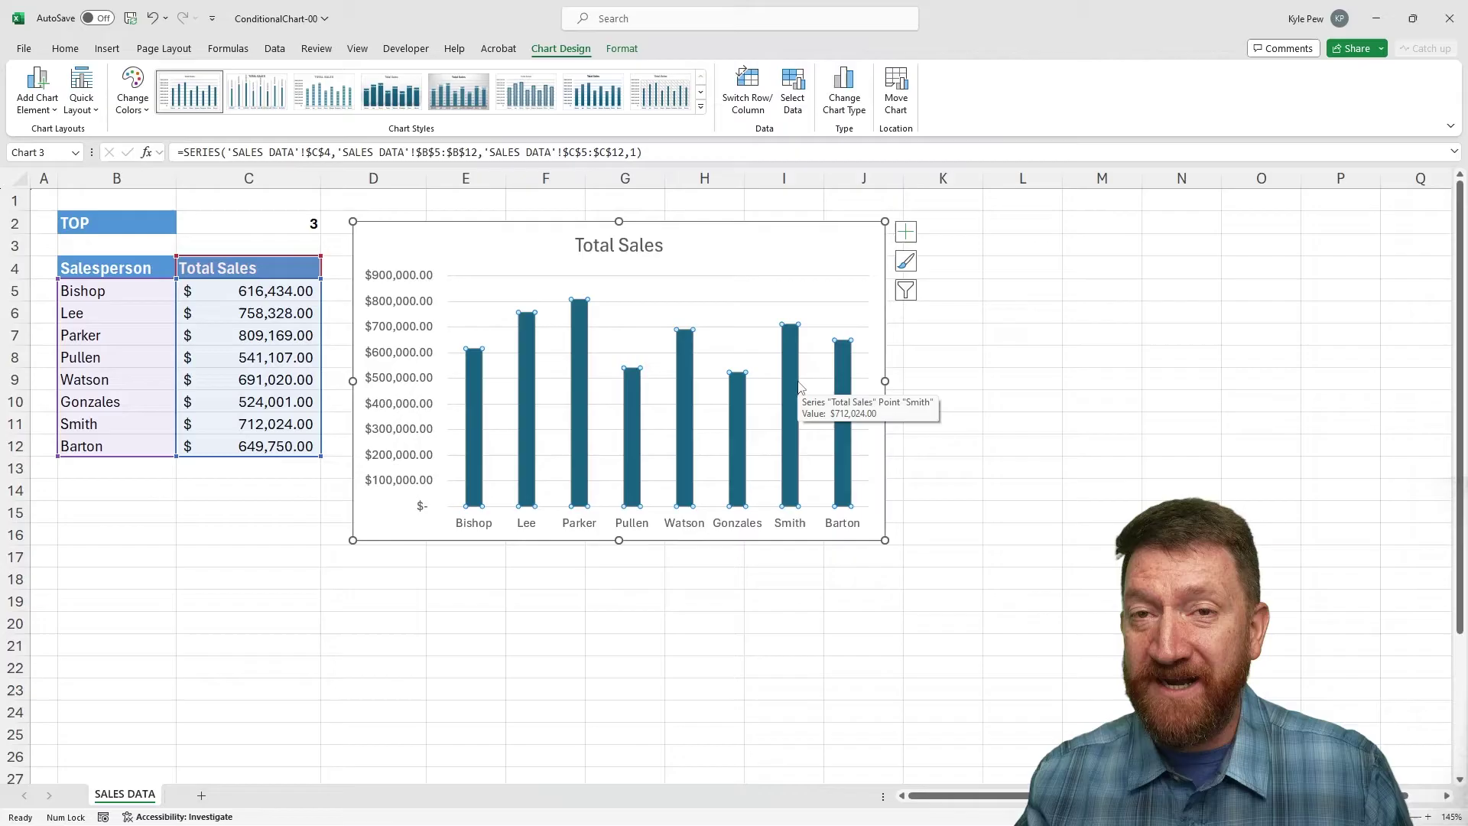
pyautogui.click(578, 346)
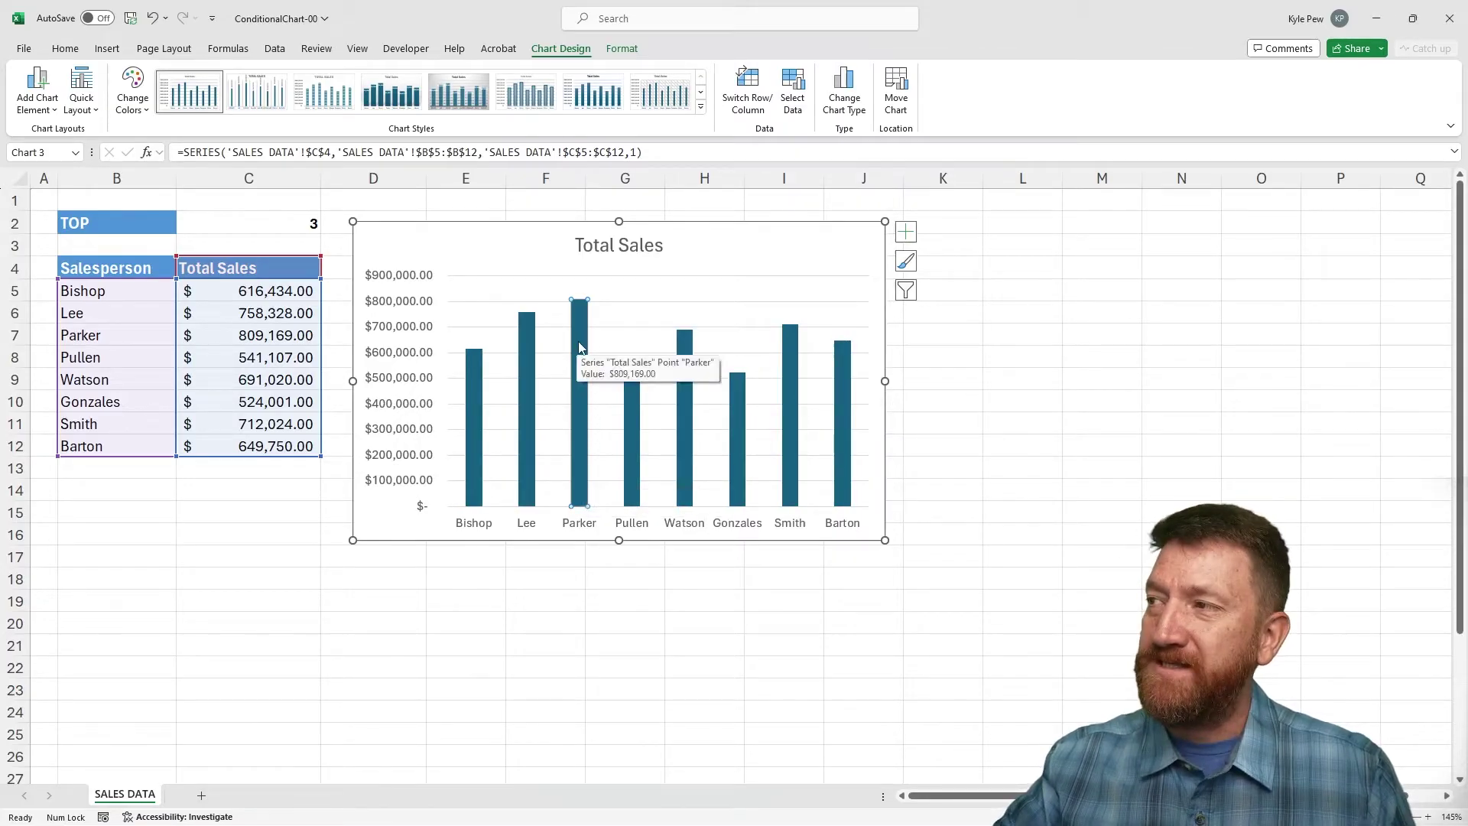
# Step: Give Parker's bar a solid orange fill
pyautogui.doubleClick(579, 344)
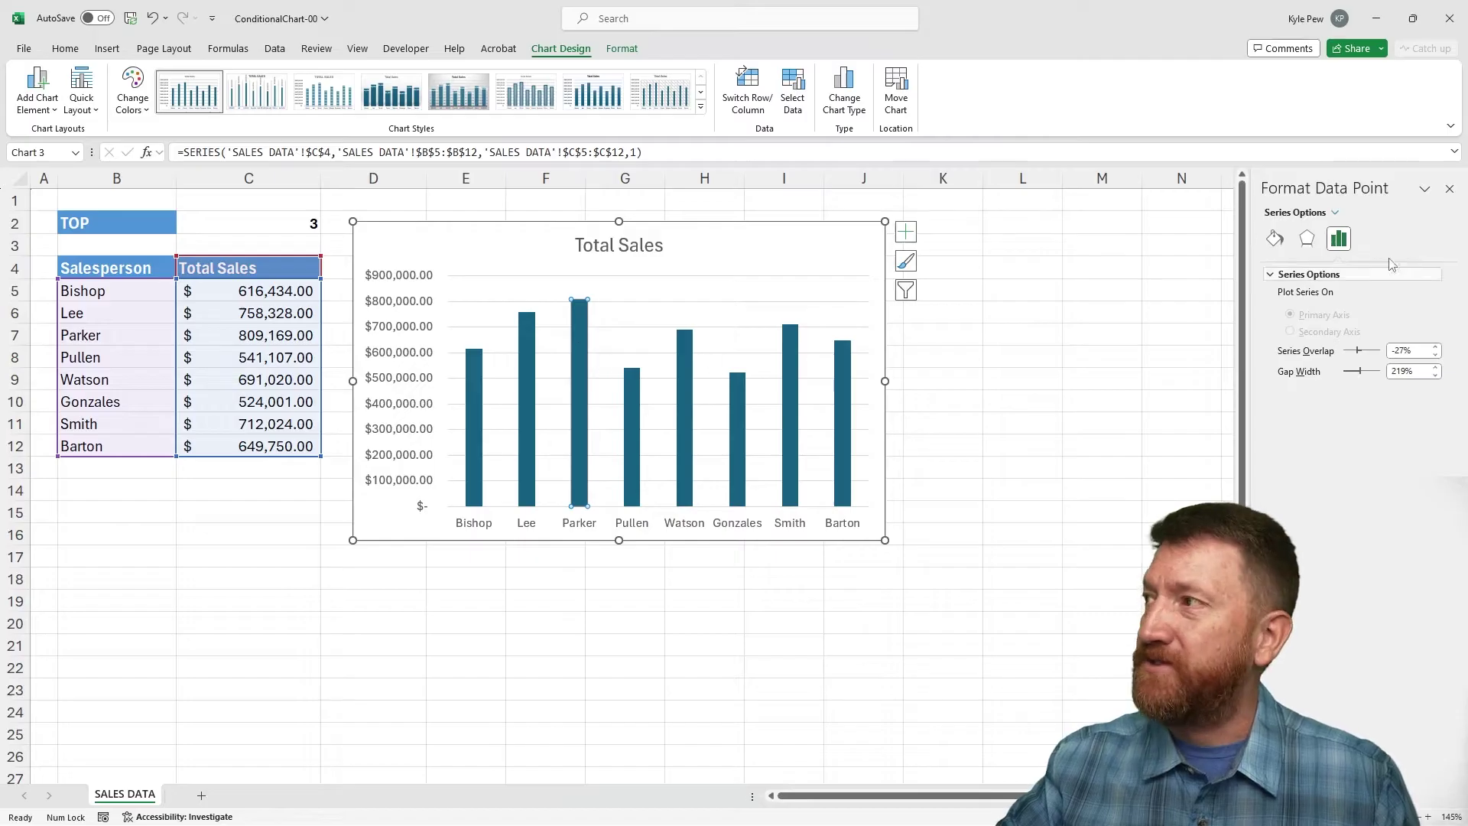
pyautogui.click(1275, 240)
pyautogui.click(1276, 274)
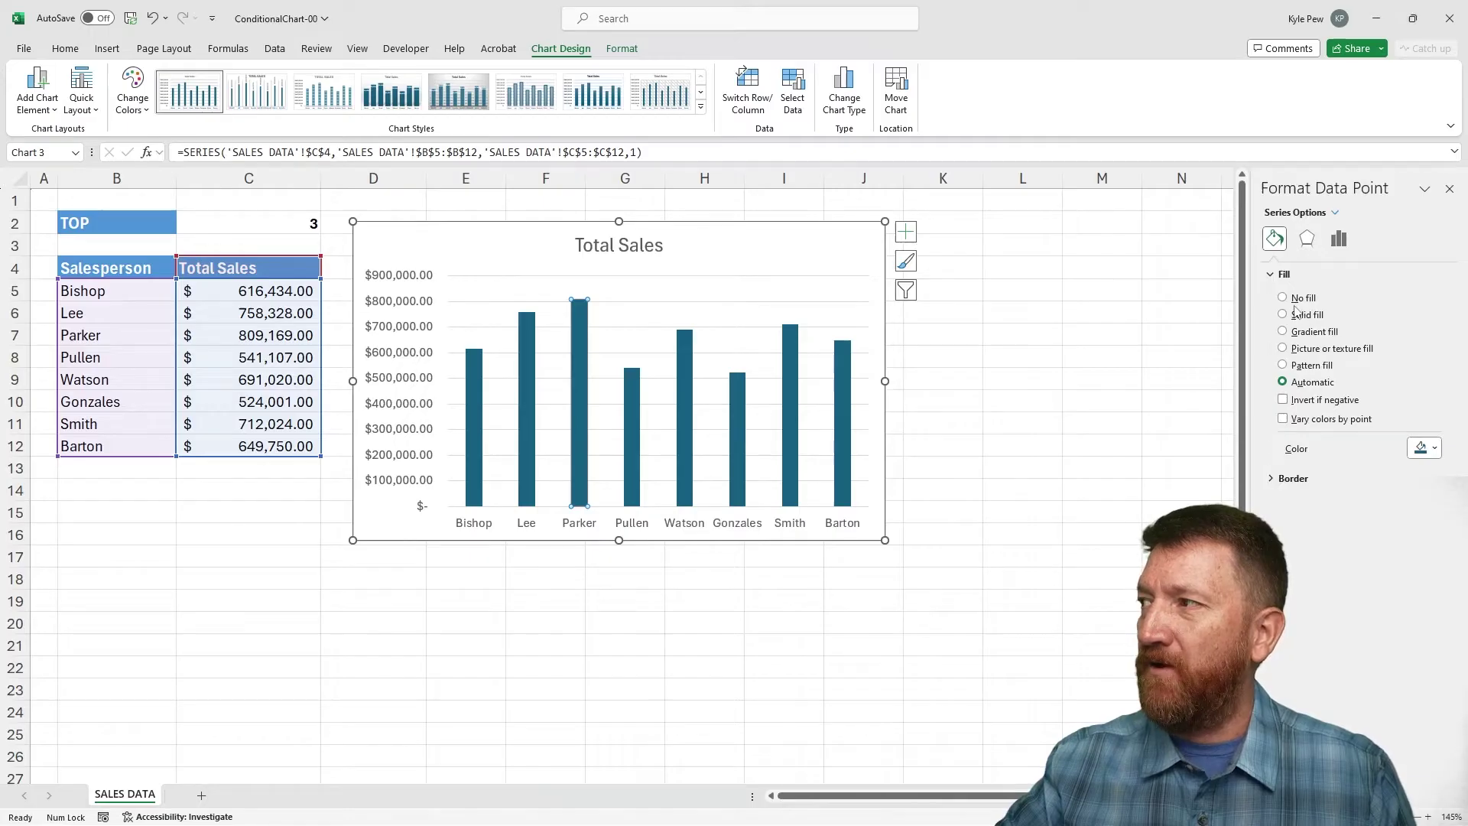
pyautogui.click(1300, 316)
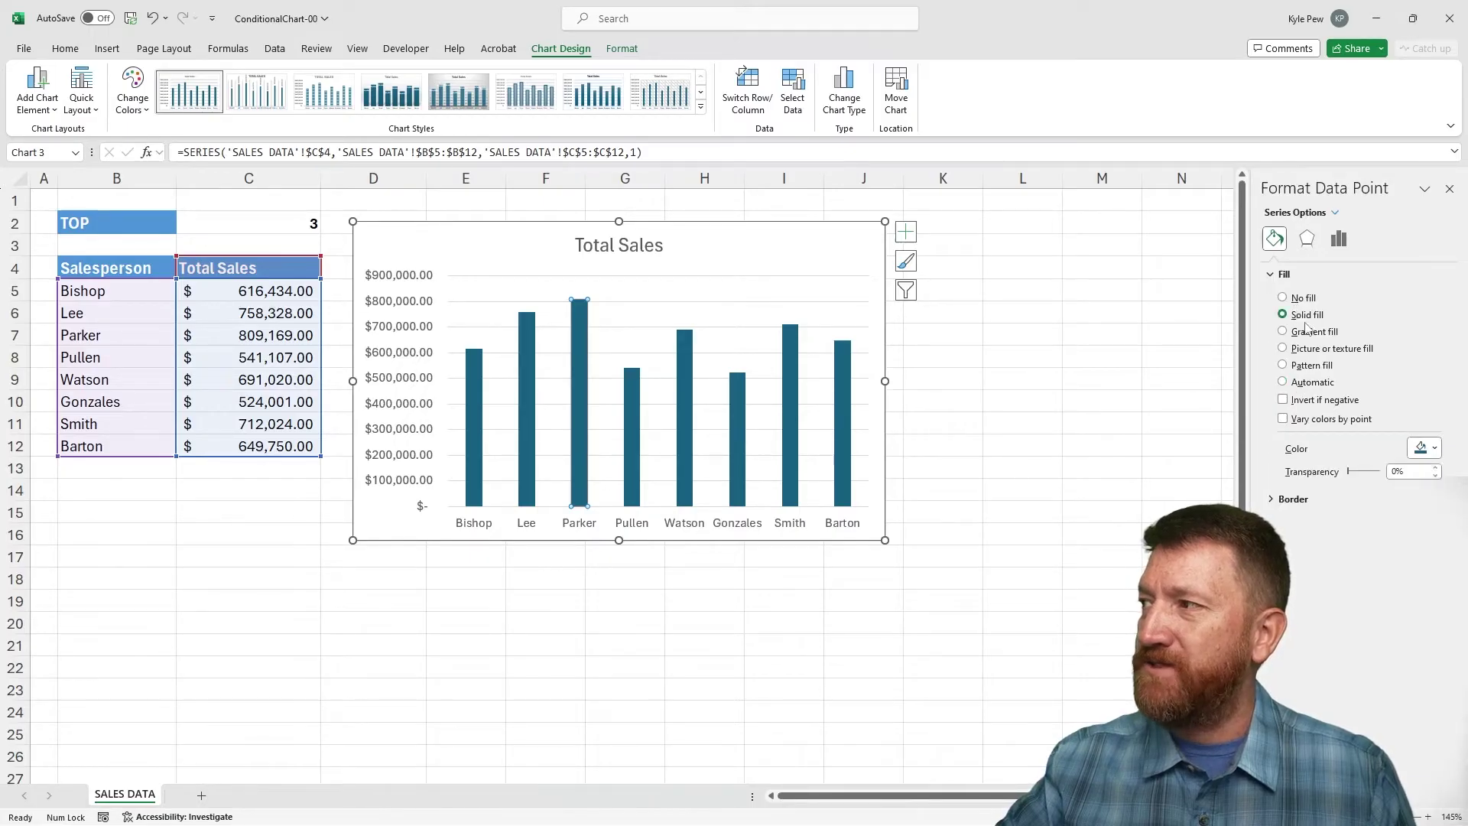
pyautogui.click(1434, 449)
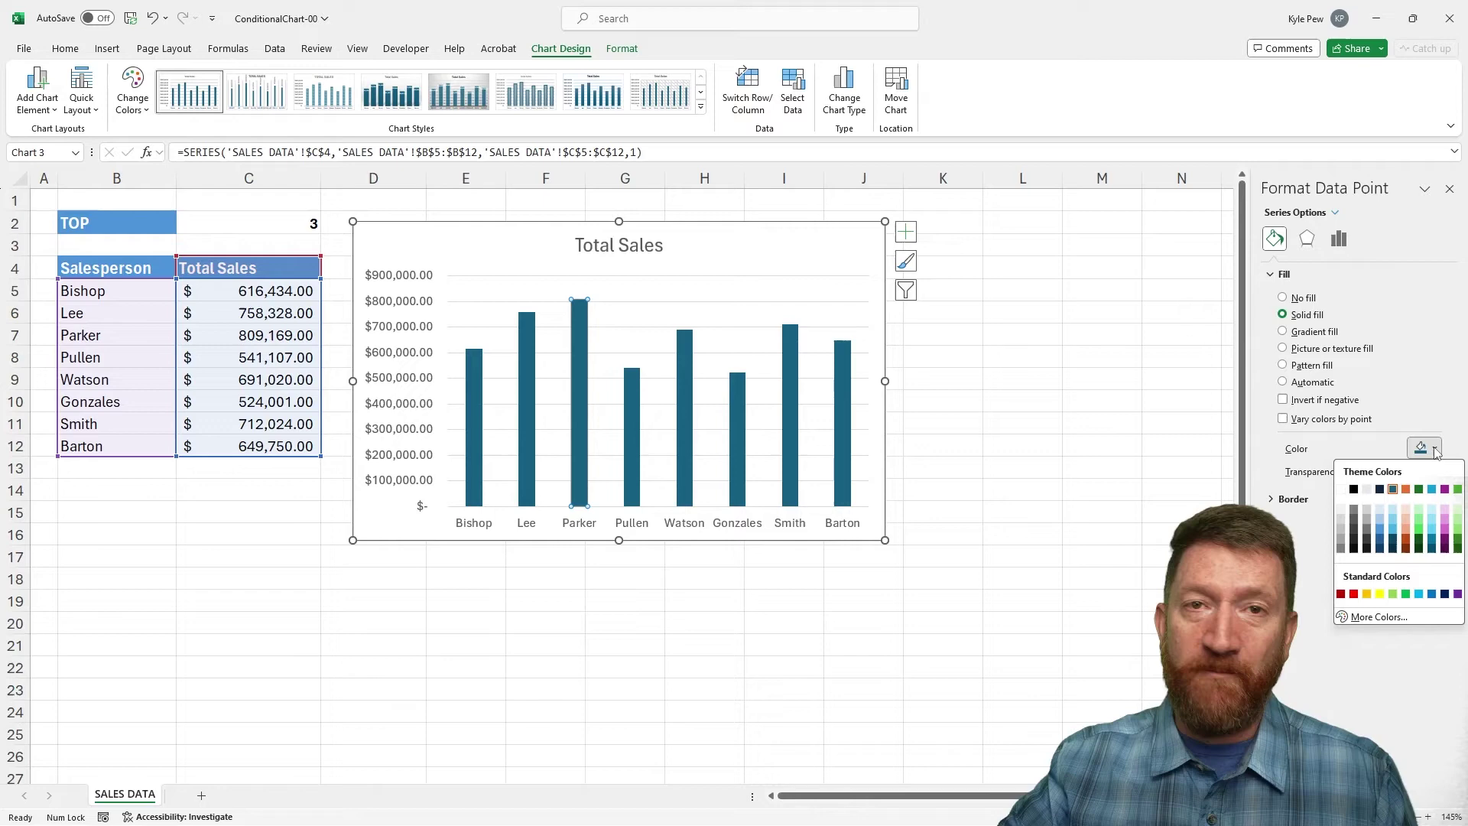
pyautogui.click(1406, 490)
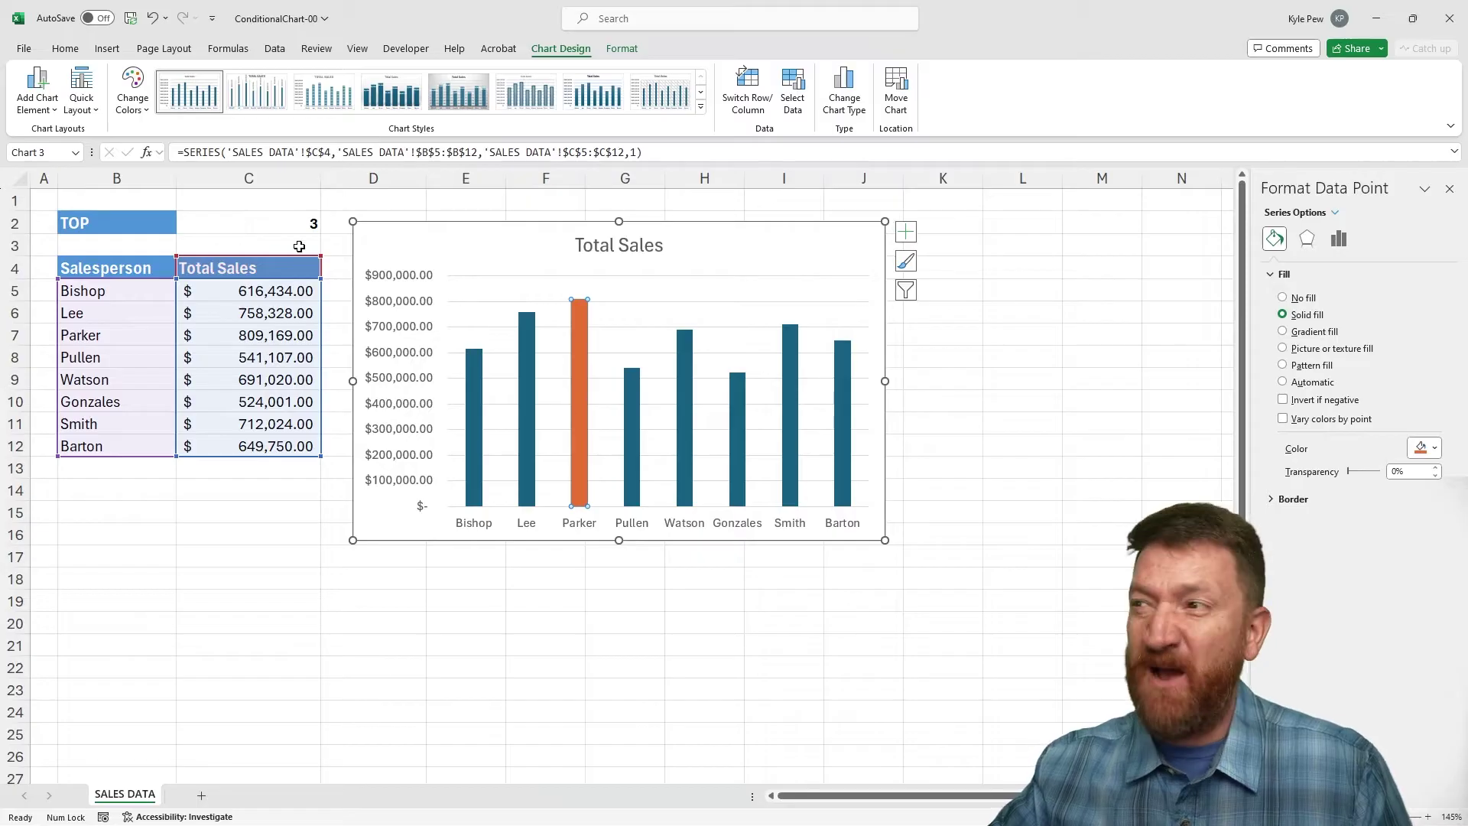
# Step: Colour Lee's and Smith's bars orange as well
pyautogui.click(527, 327)
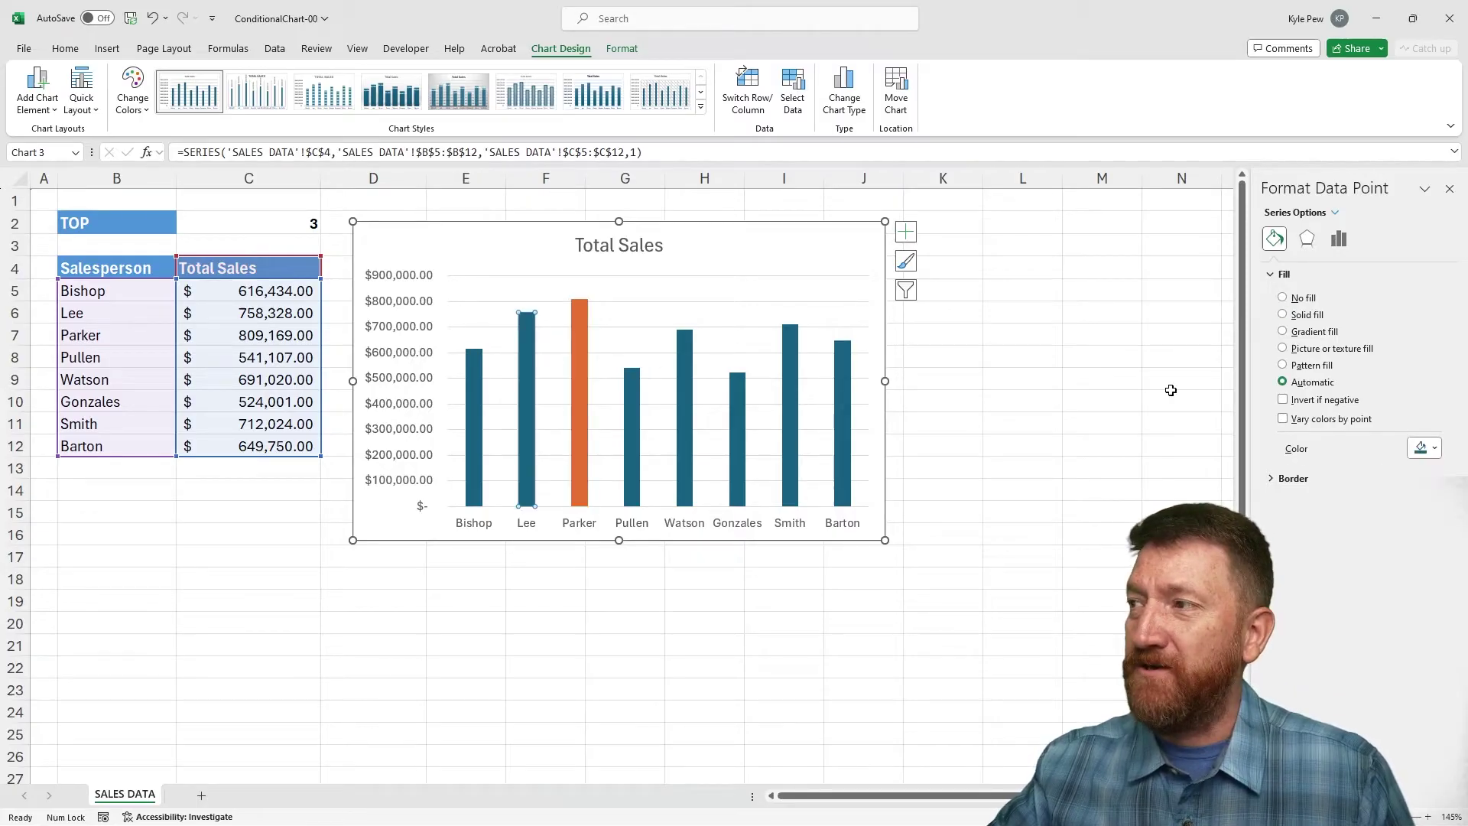
pyautogui.click(1427, 448)
pyautogui.click(1404, 490)
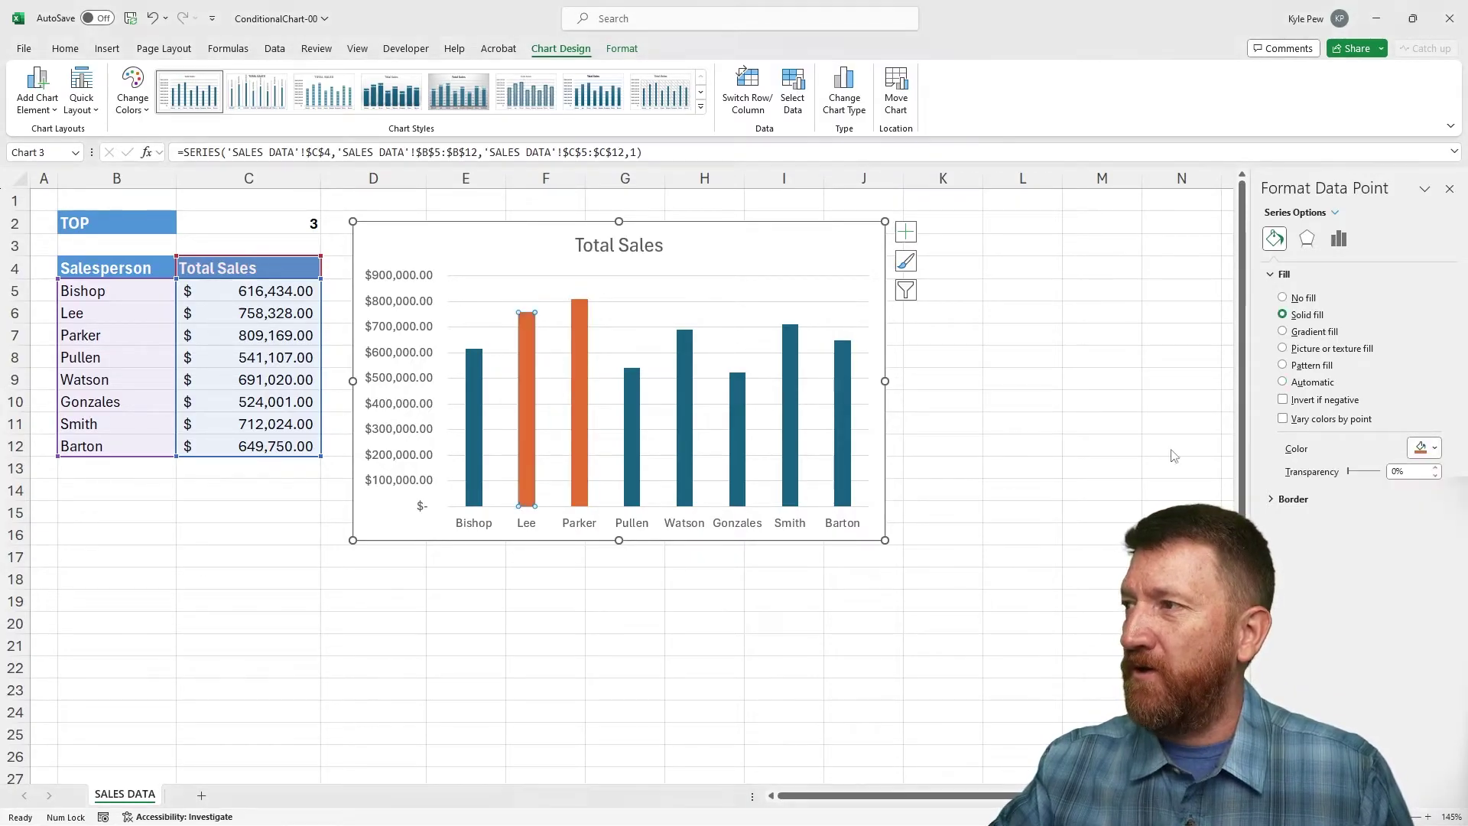
pyautogui.click(788, 344)
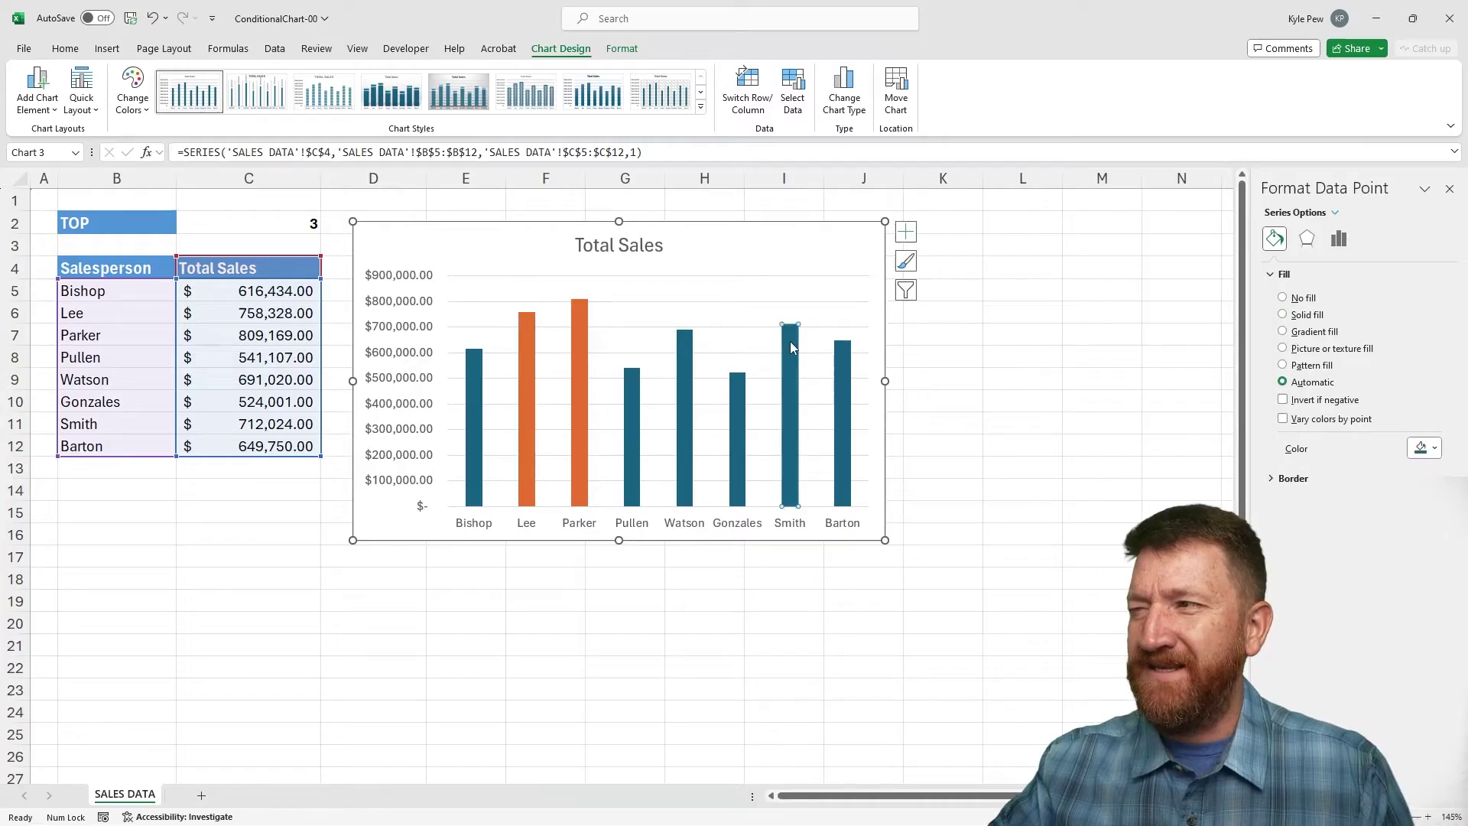
pyautogui.click(1423, 449)
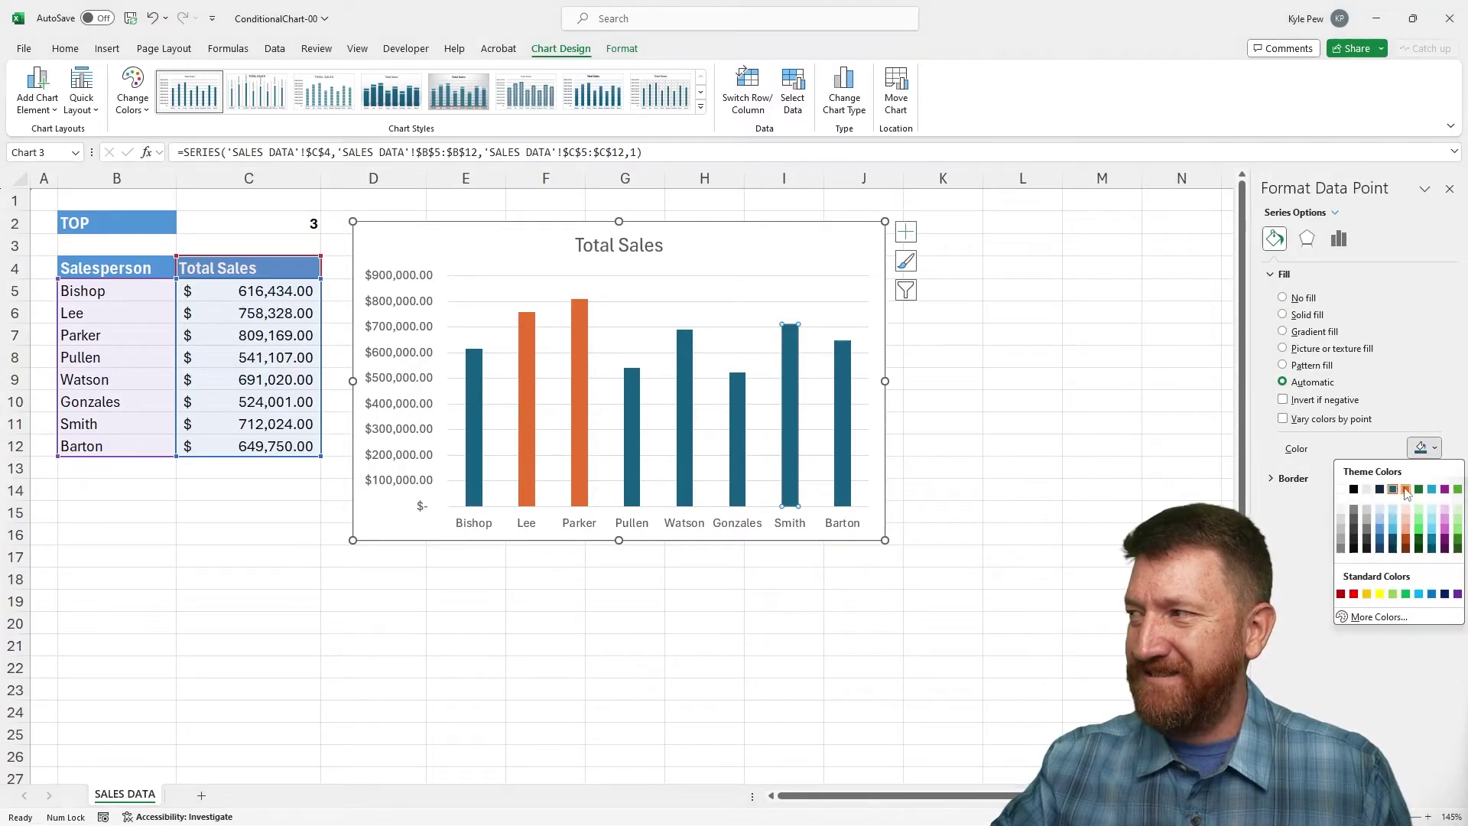
pyautogui.click(1405, 489)
pyautogui.moveTo(746, 508)
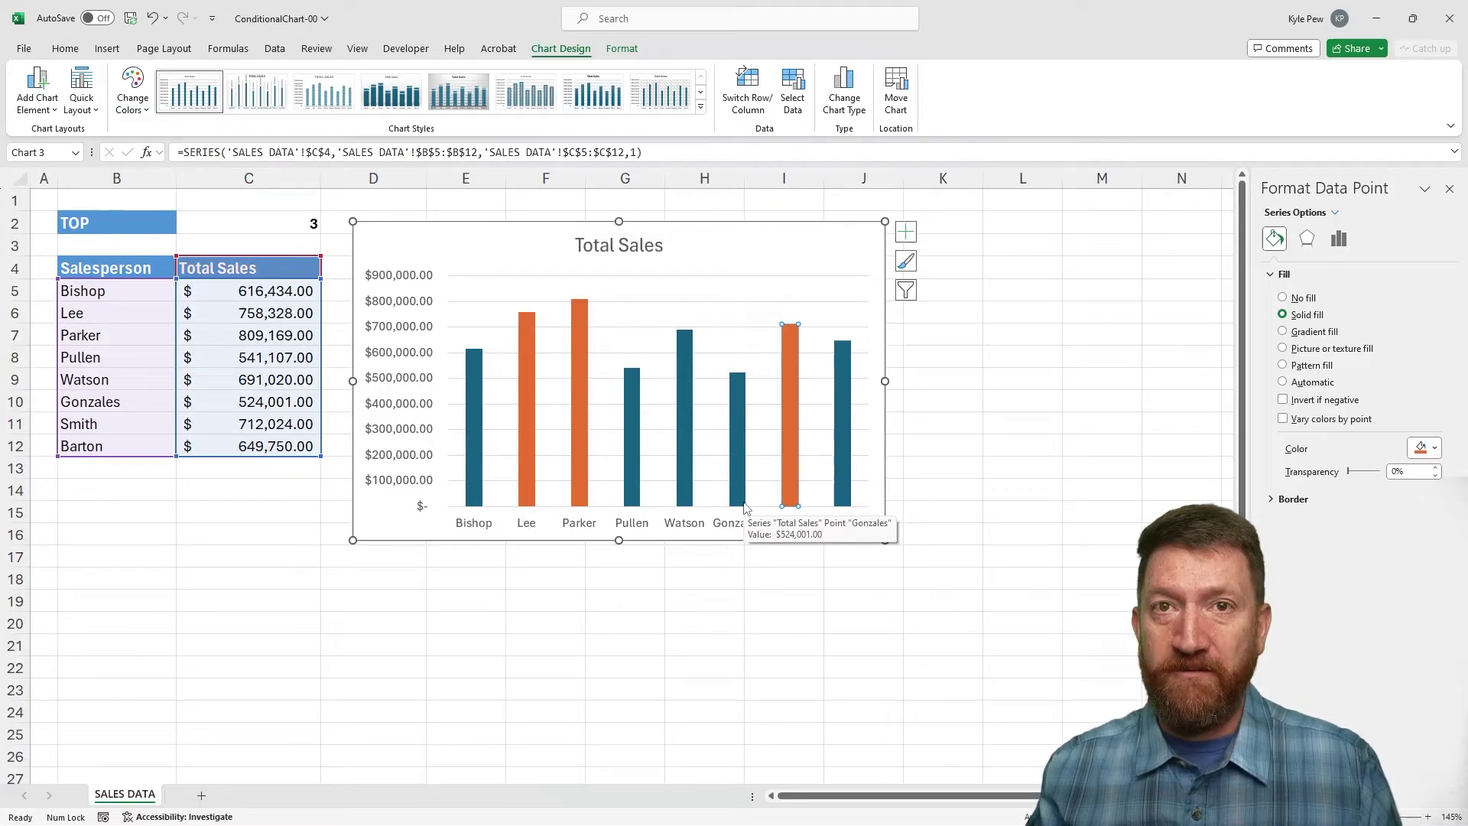
# Step: Change the TOP value in C2 to 4
pyautogui.click(243, 224)
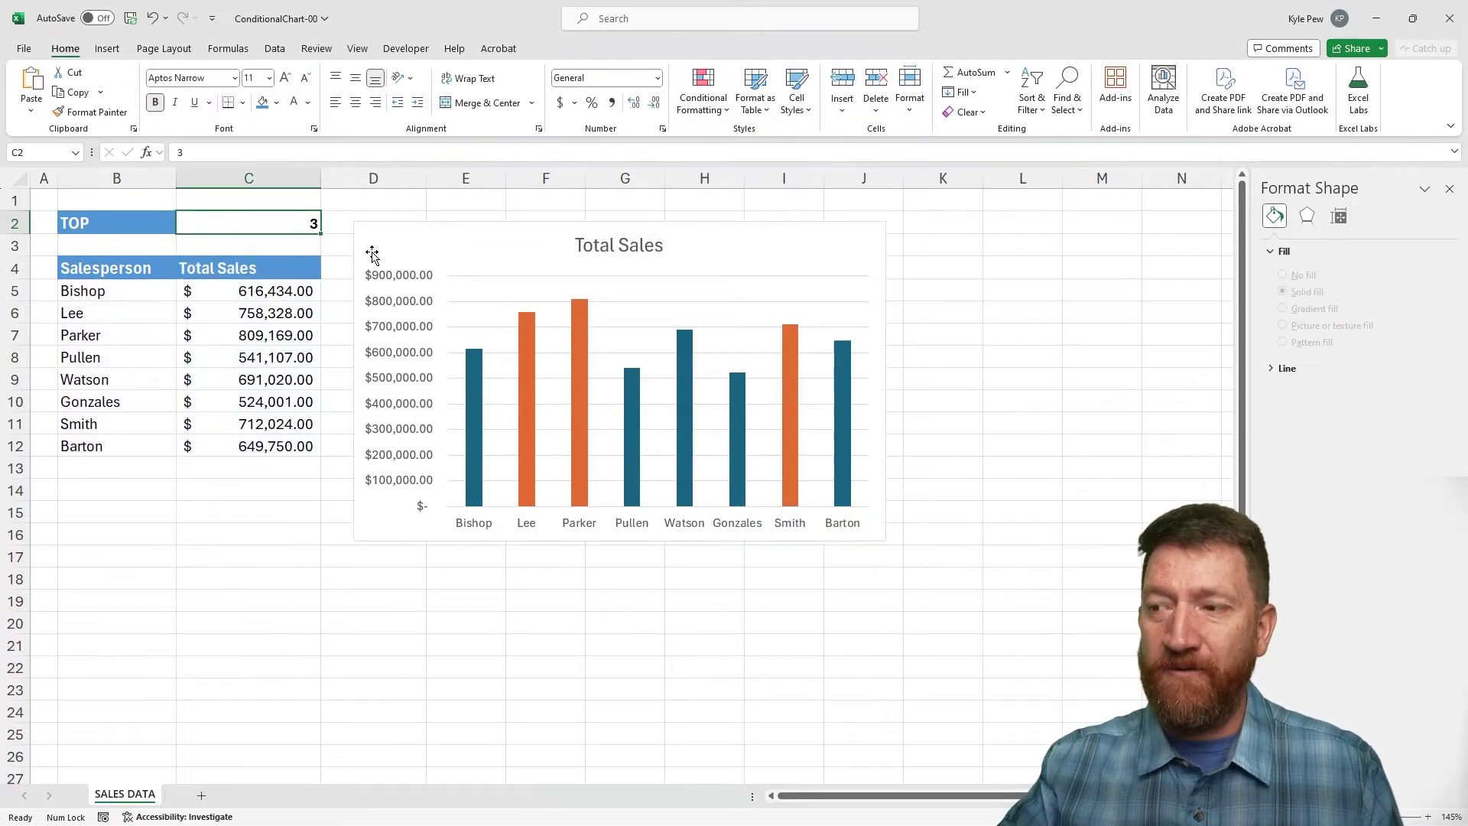
pyautogui.press('BackSpace')
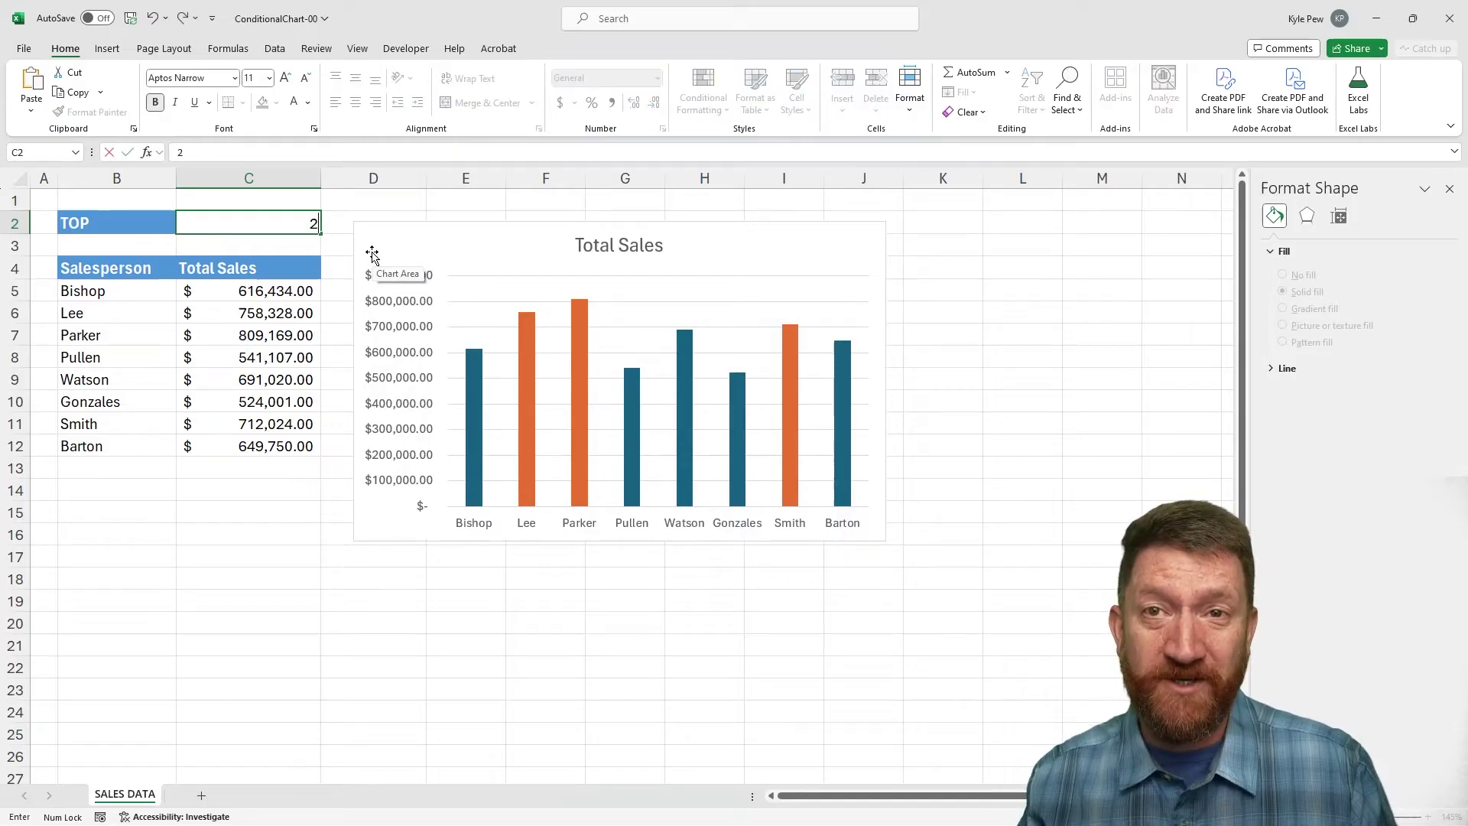
pyautogui.write('4')
pyautogui.press('Return')
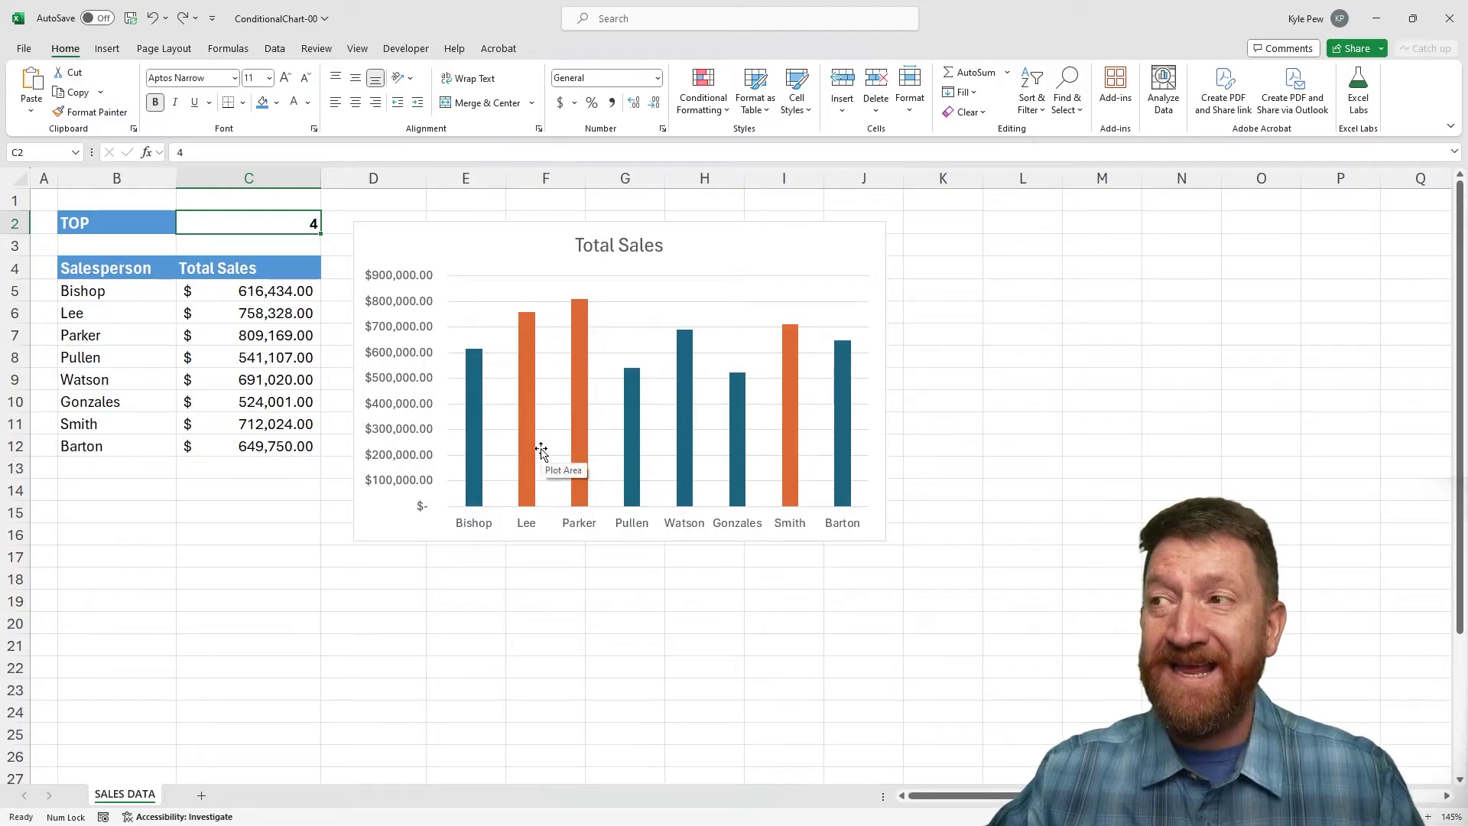
# Step: Select the manually coloured column chart and delete it
pyautogui.moveTo(533, 391)
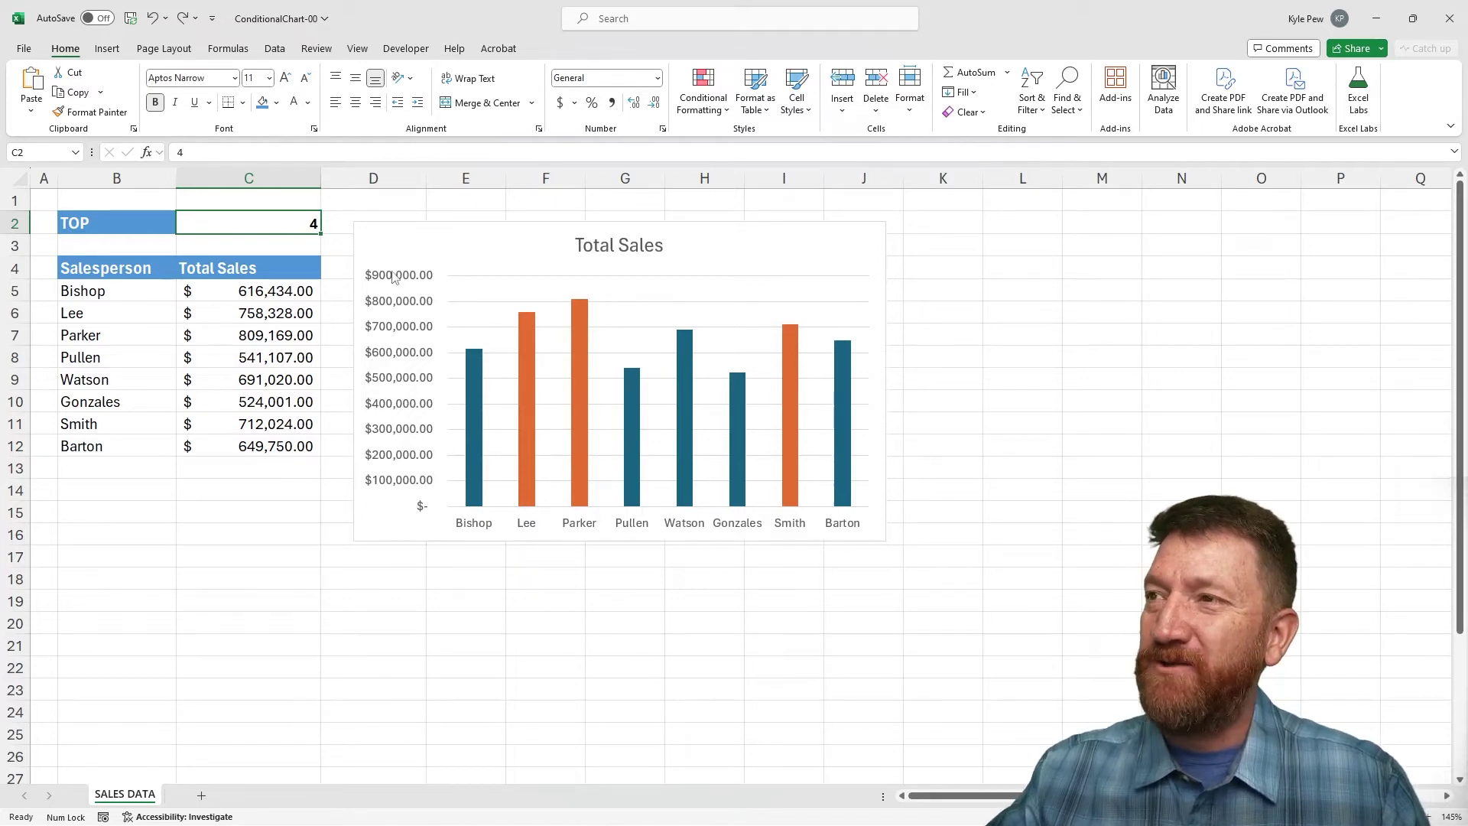
pyautogui.moveTo(378, 240); pyautogui.dragTo(406, 254)
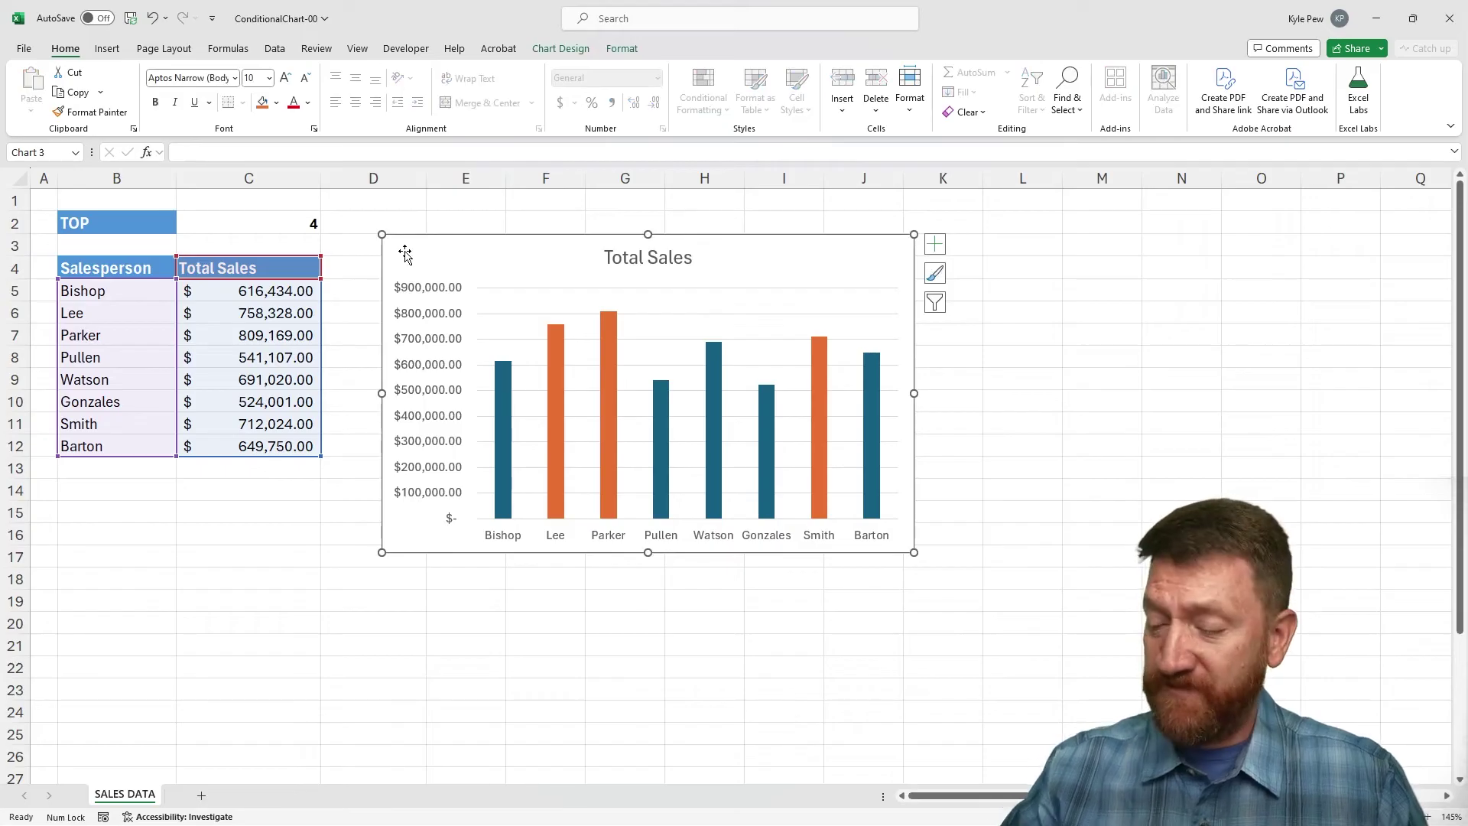
pyautogui.press('Delete')
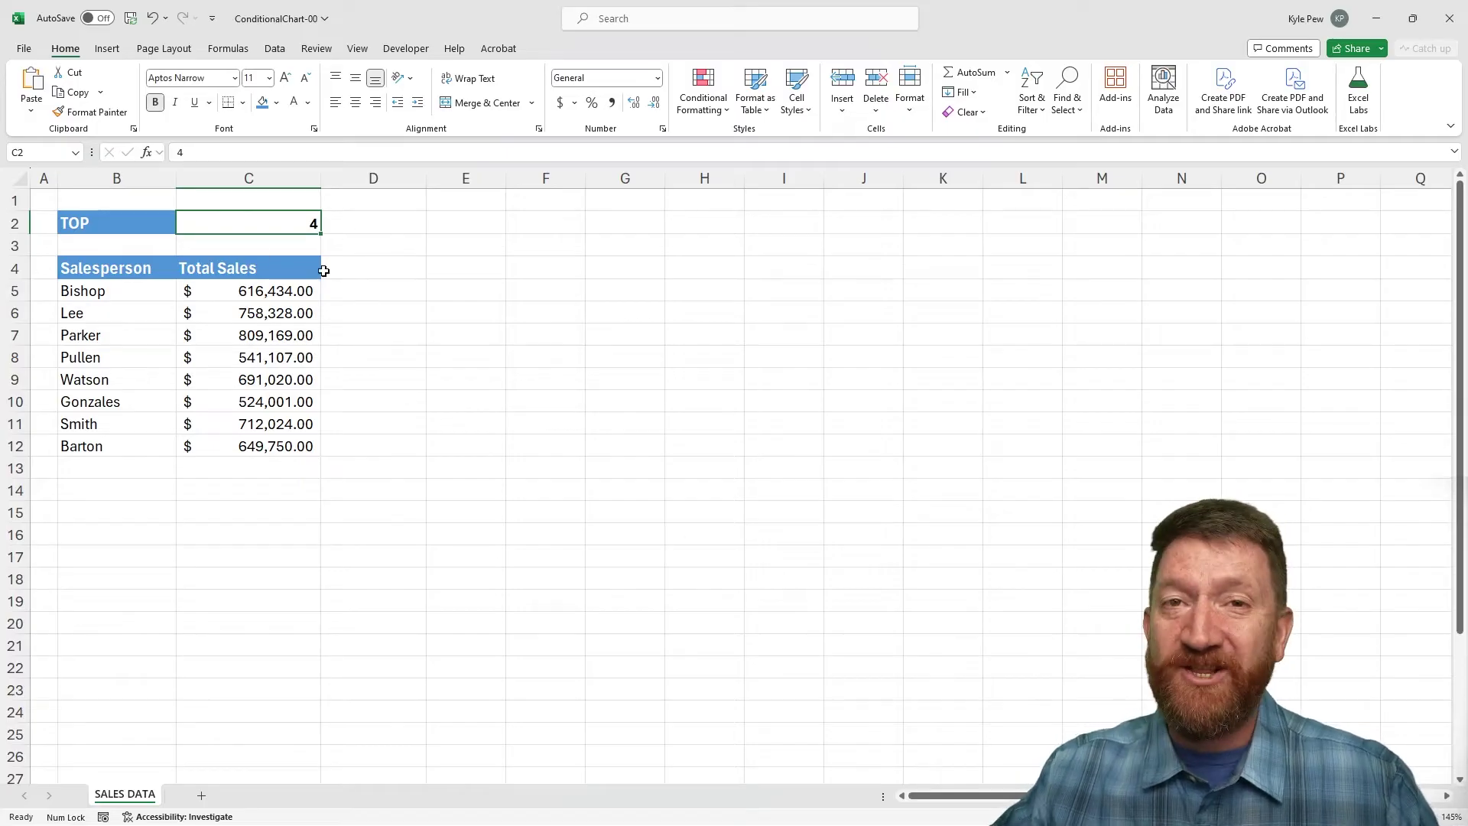
# Step: Add a 'Top Sales' heading in D4 and start typing =IF( in D5
pyautogui.click(369, 272)
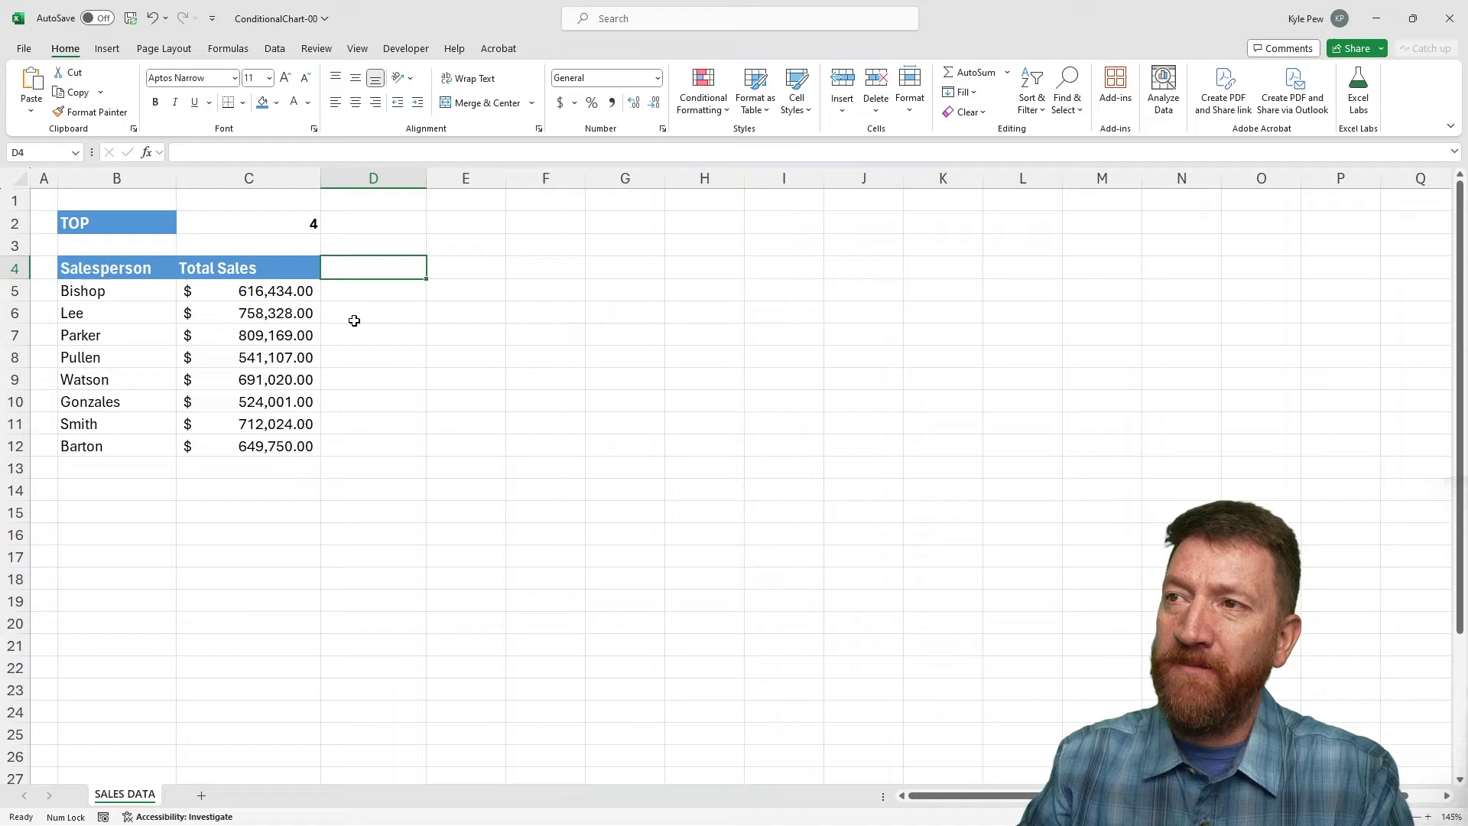
pyautogui.write('Top ')
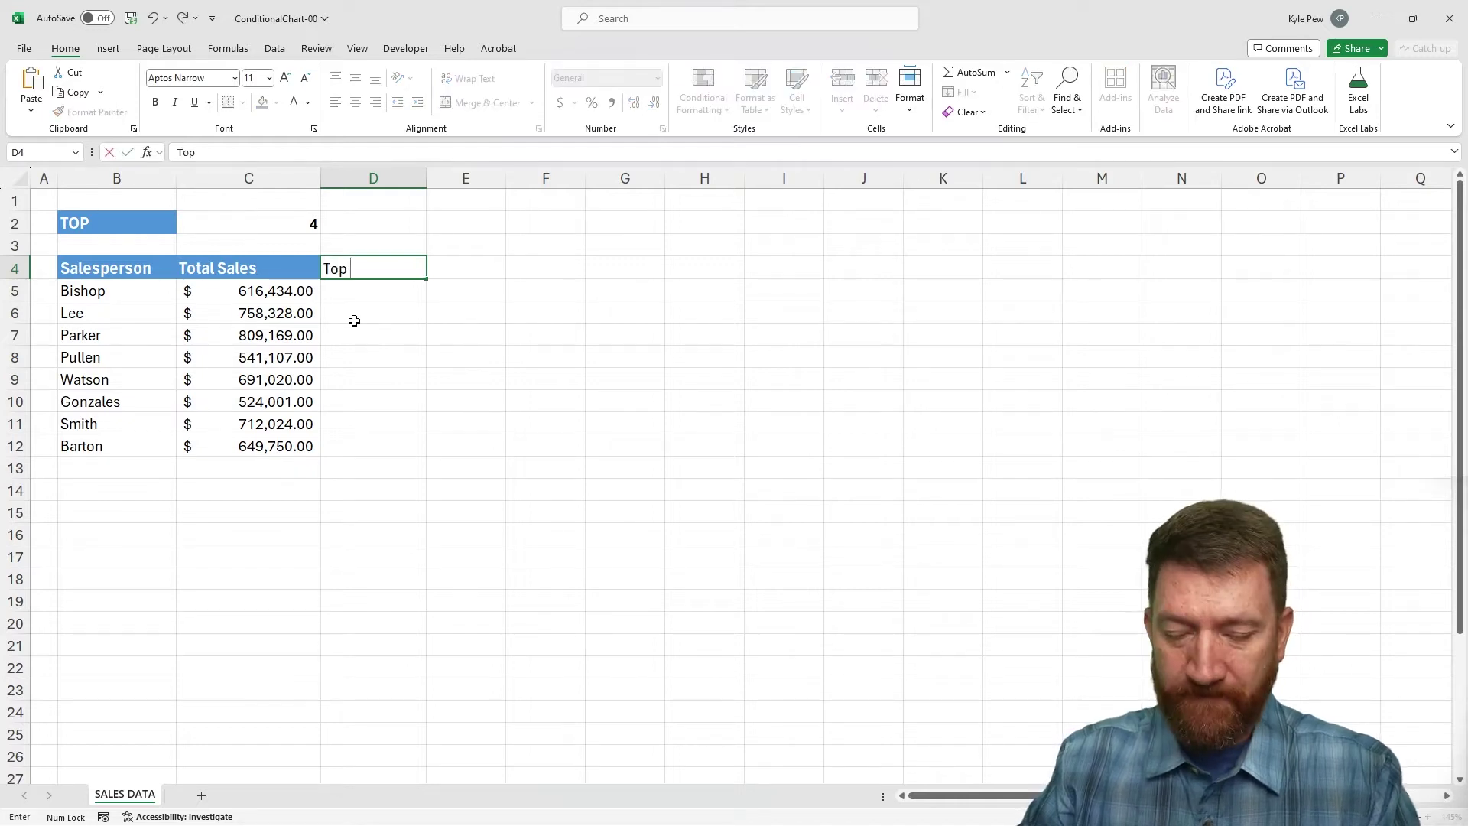
pyautogui.write('Sales')
pyautogui.press('Return')
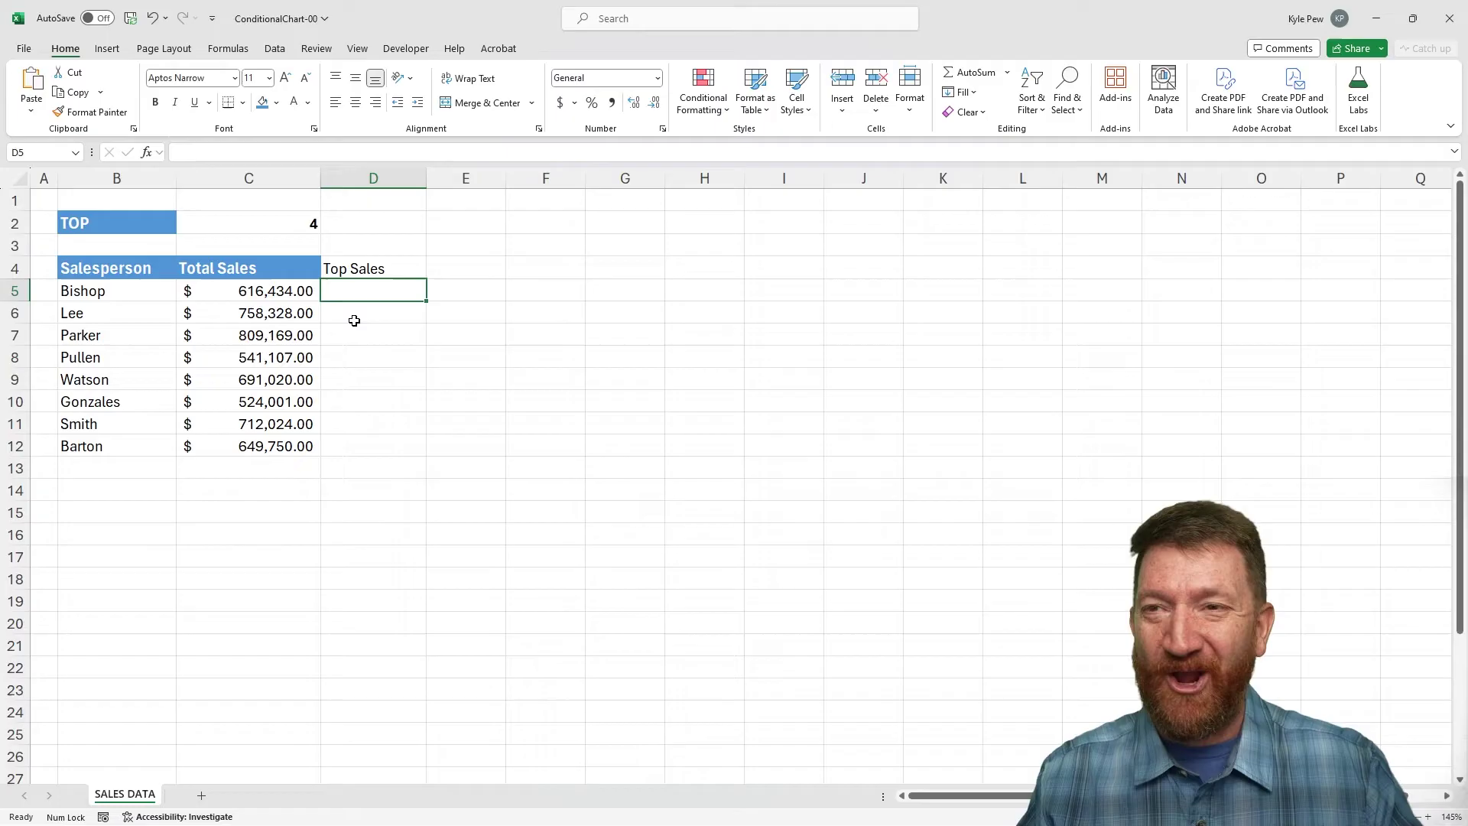
pyautogui.write('=IF(')
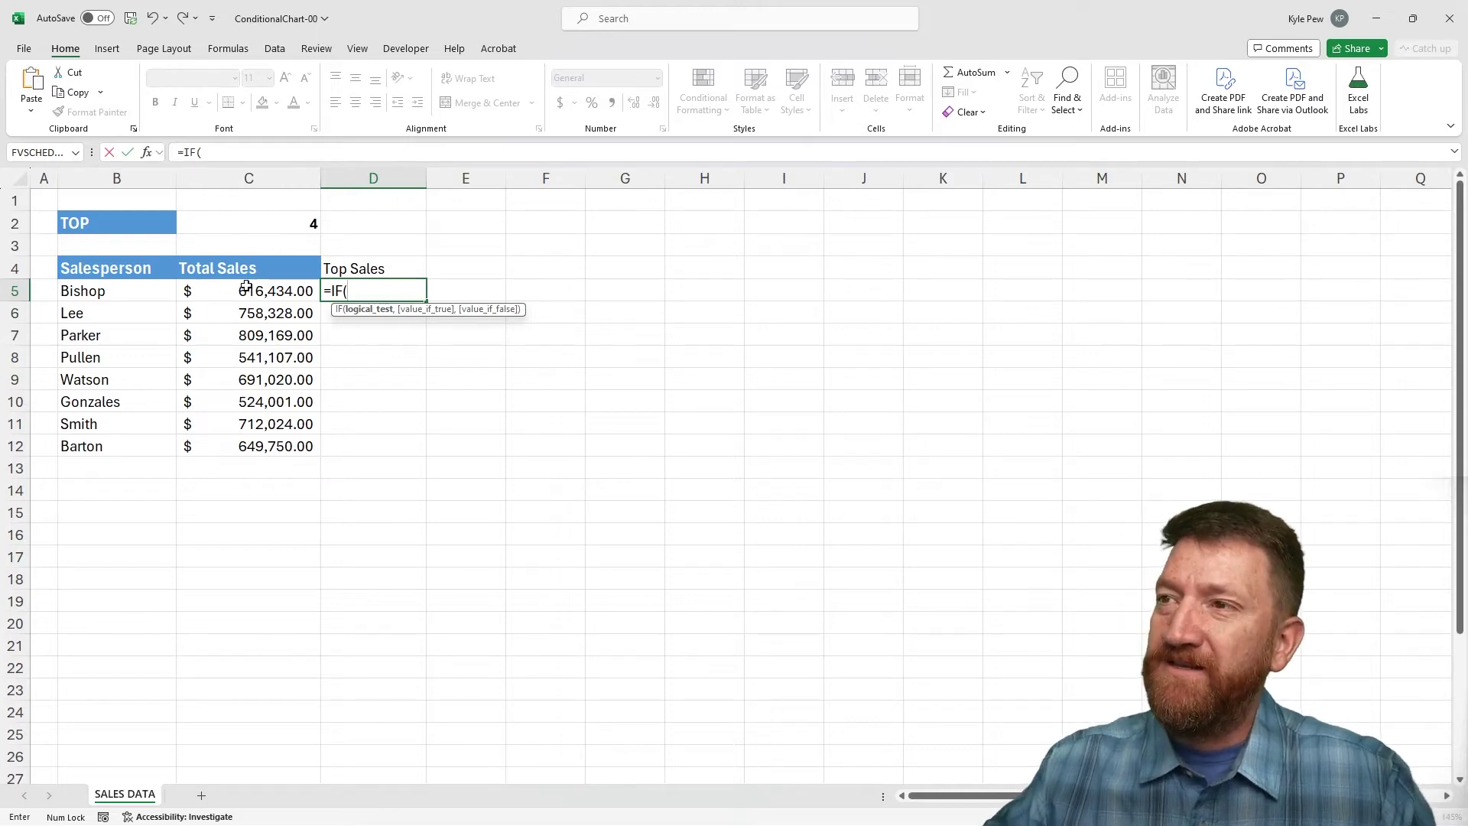
# Step: Extend the D5 formula to =IF(C5>=LARGE( by referencing Bishop's total in C5
pyautogui.click(260, 293)
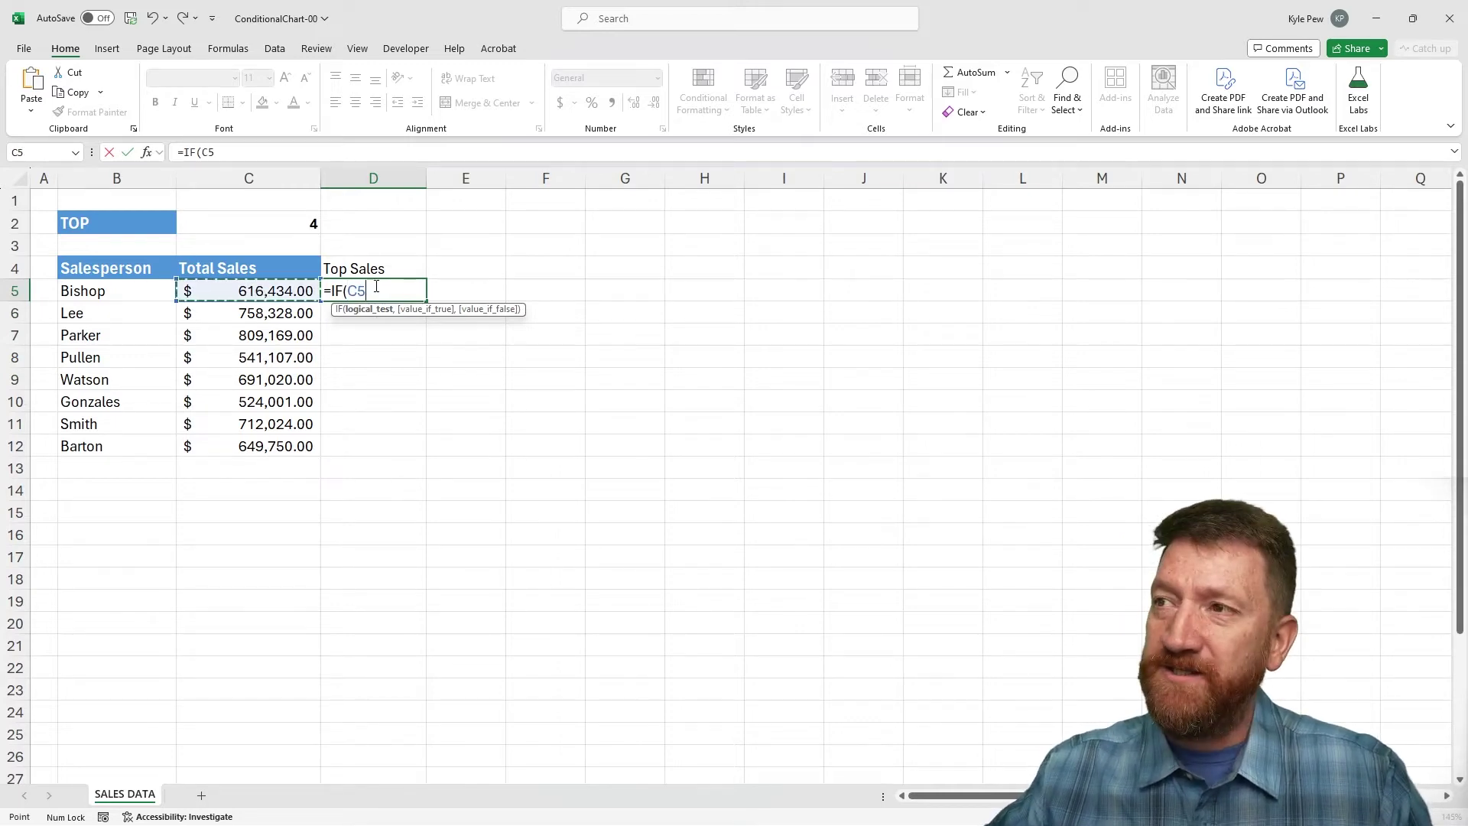
pyautogui.write('>=')
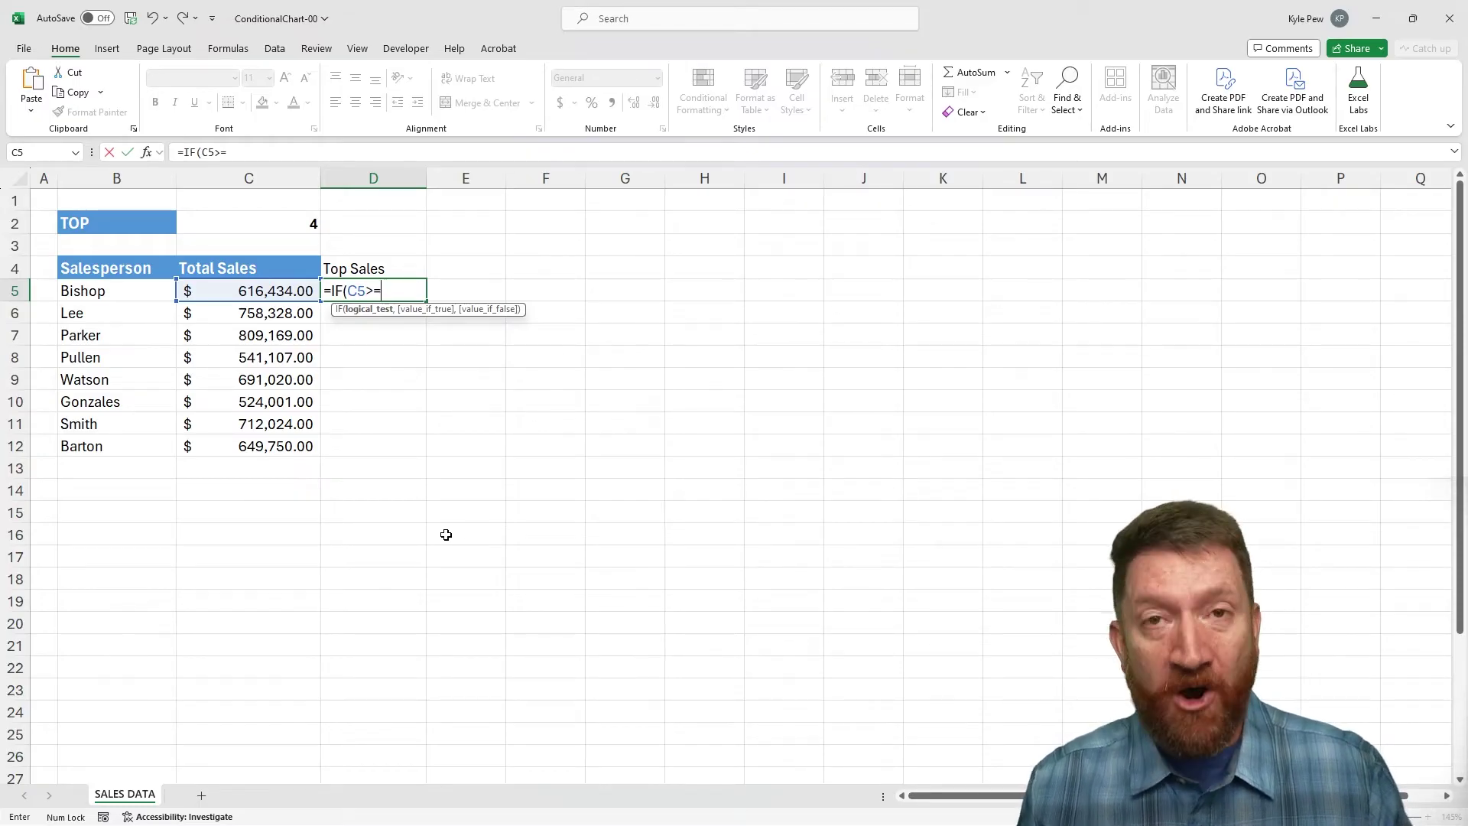
pyautogui.write('LARGE')
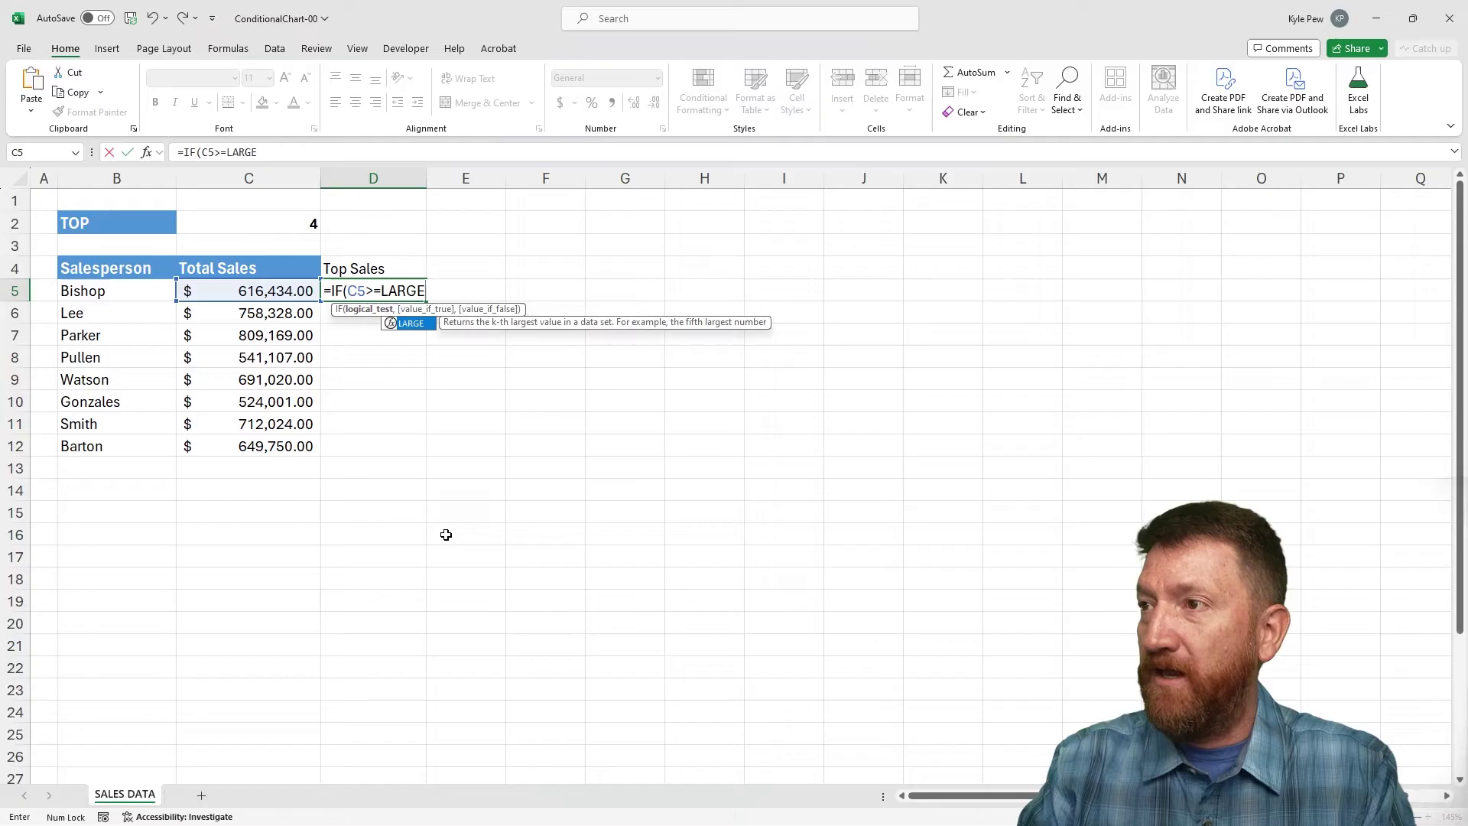
pyautogui.write('(')
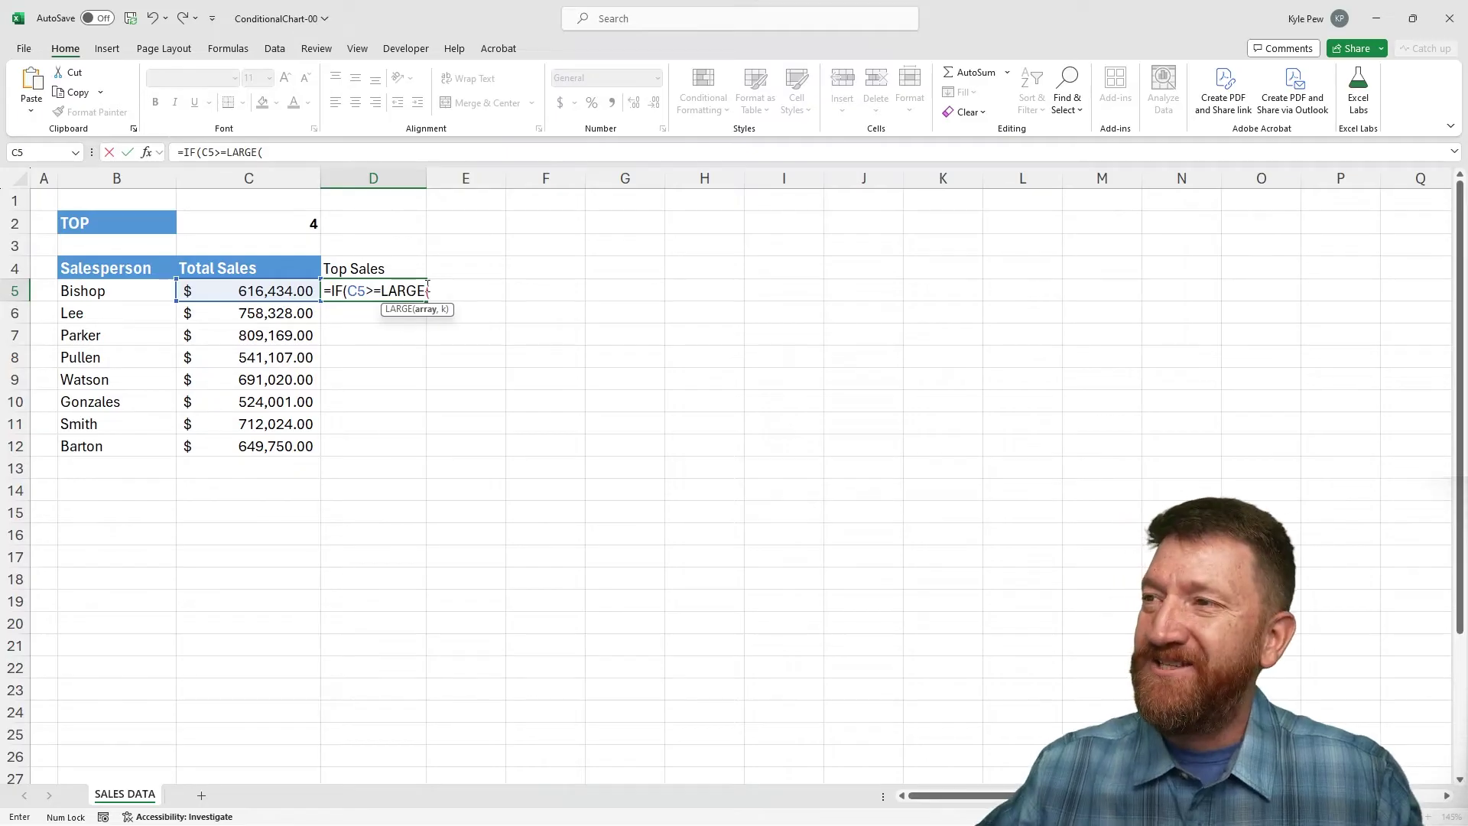
# Step: Give LARGE the absolute sales range $C$5:$C$12 and the TOP count $C$2
pyautogui.moveTo(252, 291); pyautogui.dragTo(310, 445)
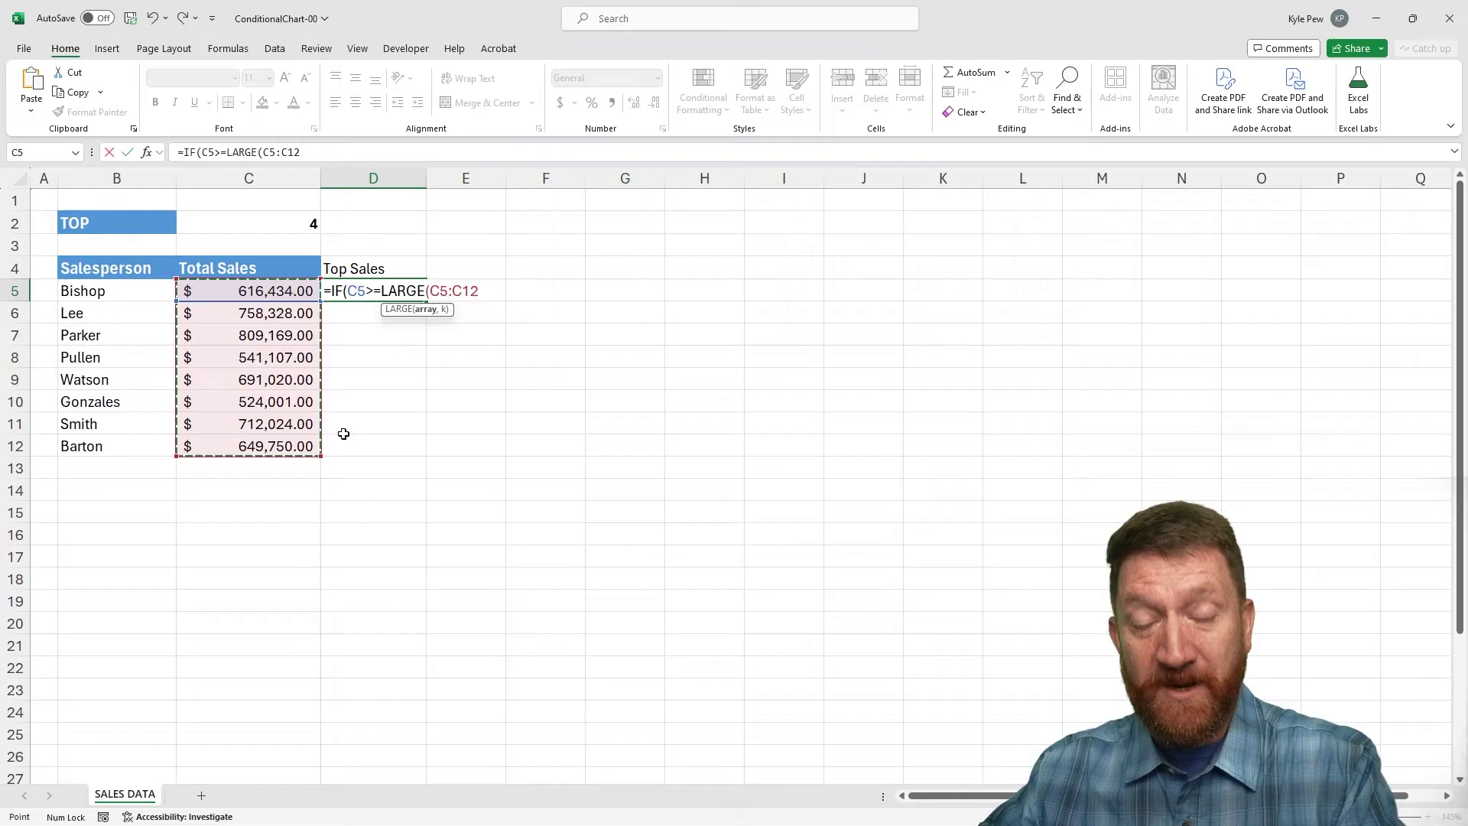
pyautogui.press('F4')
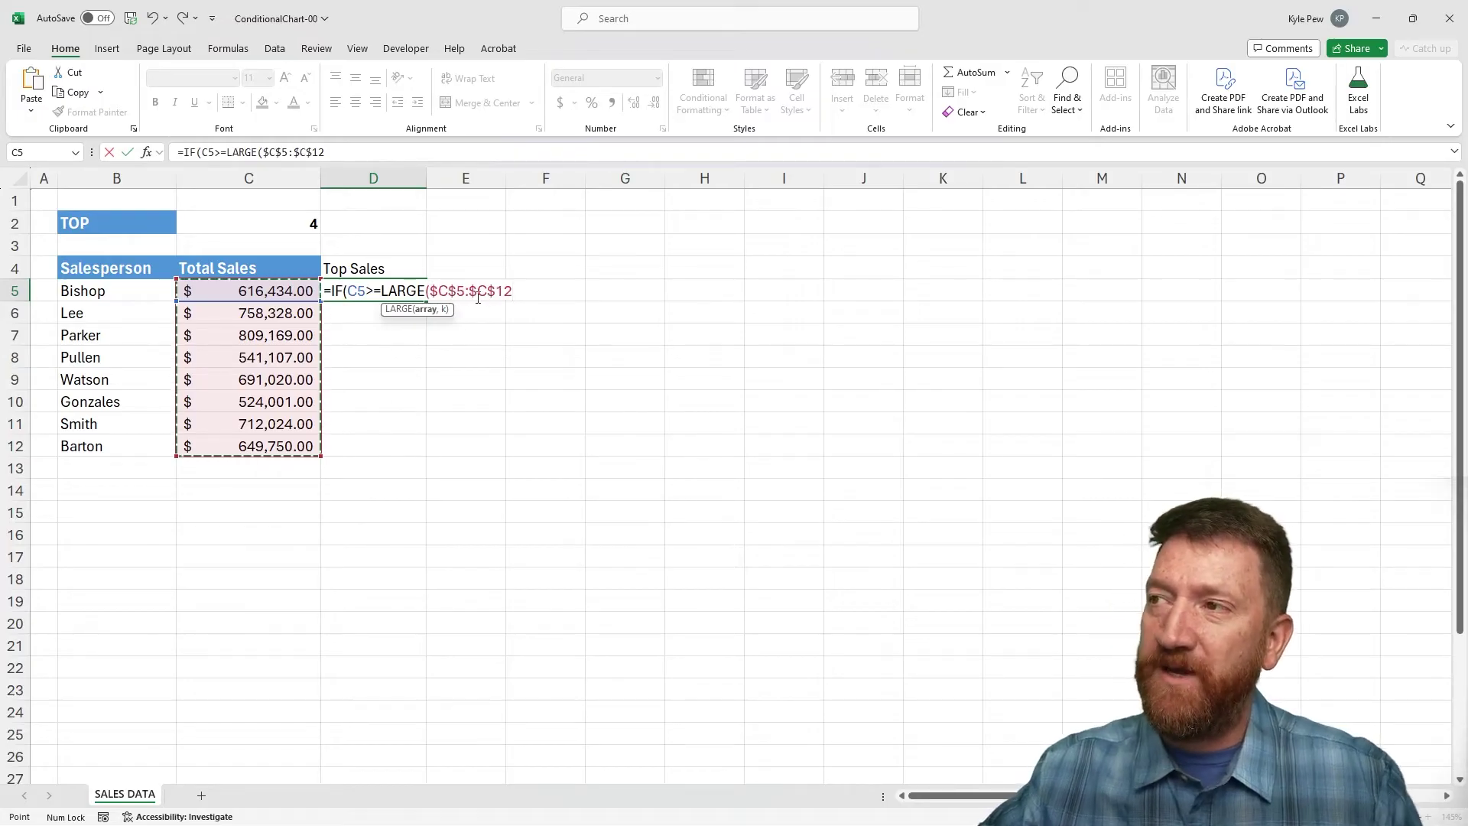
pyautogui.write(',')
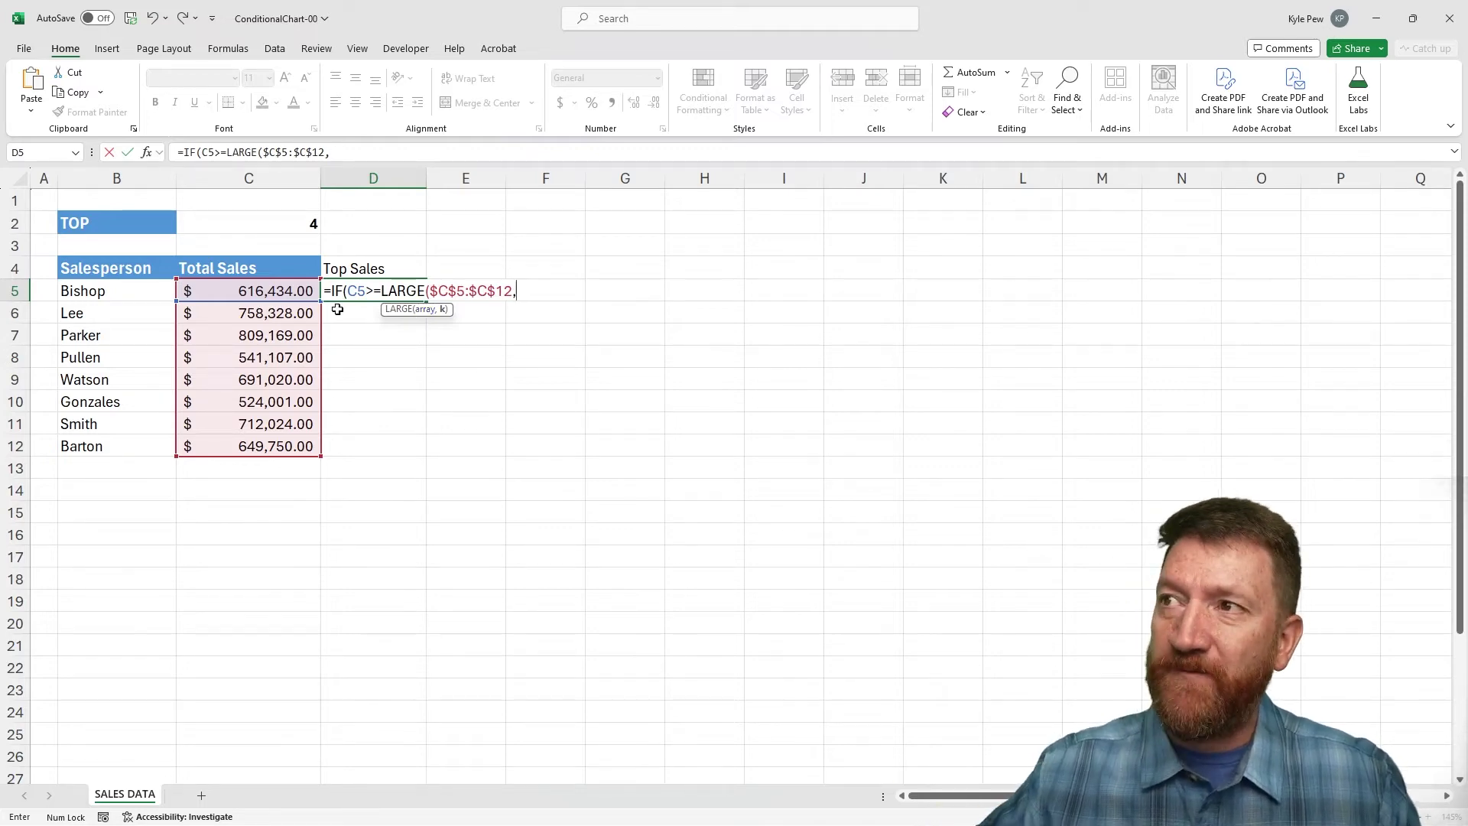
pyautogui.click(265, 222)
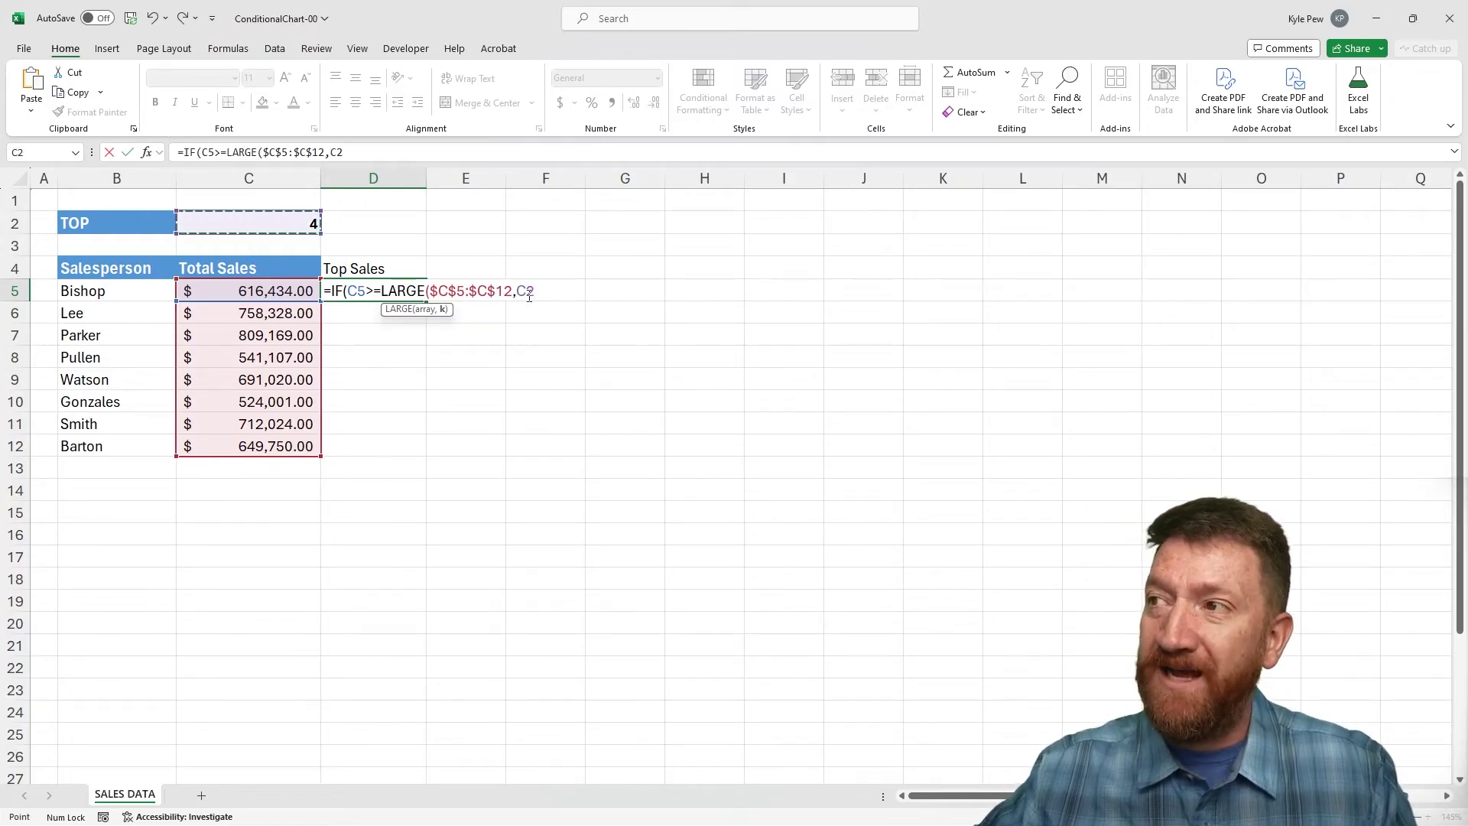
pyautogui.press('F4')
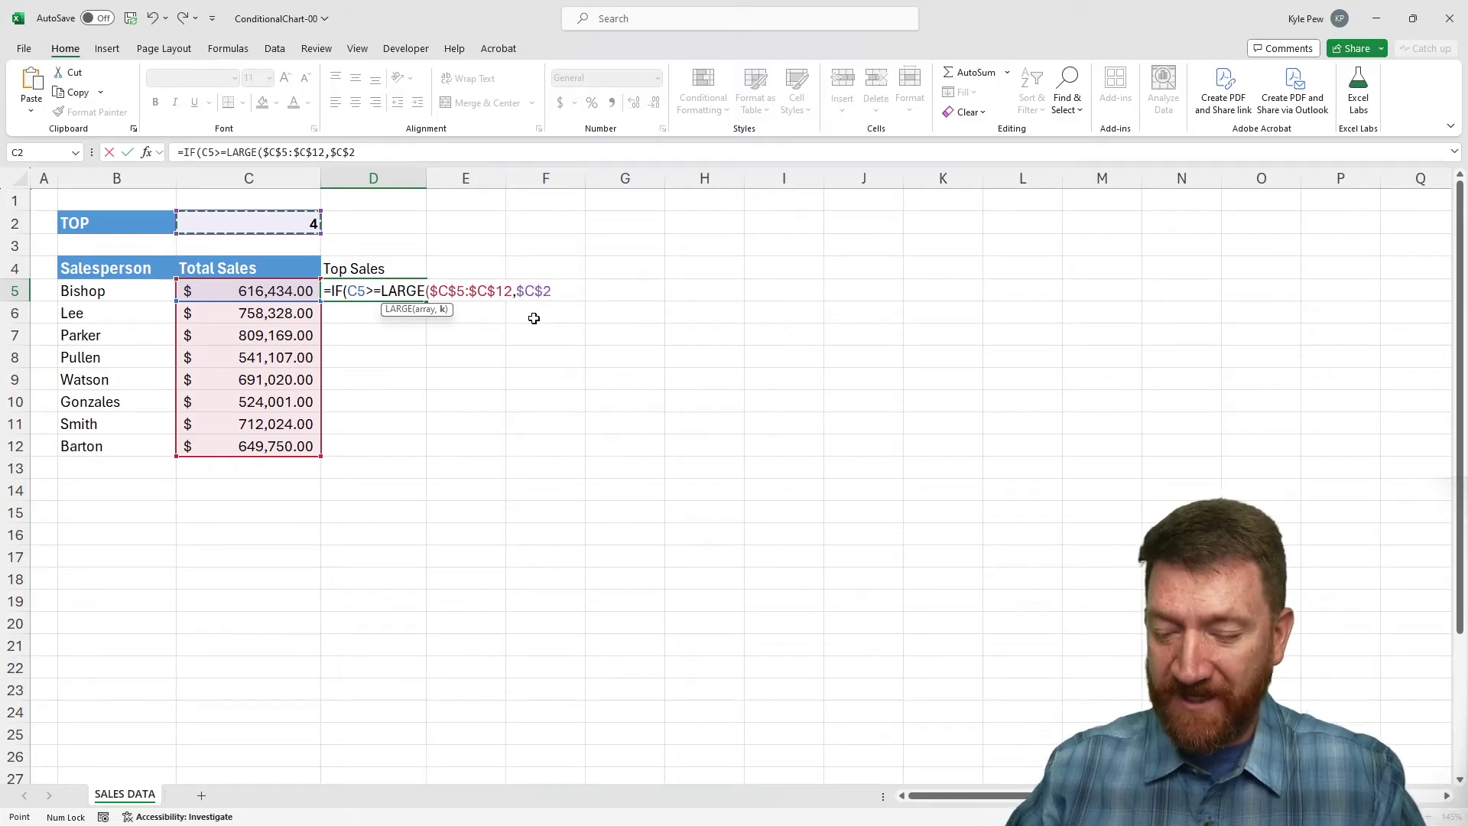
pyautogui.write(')')
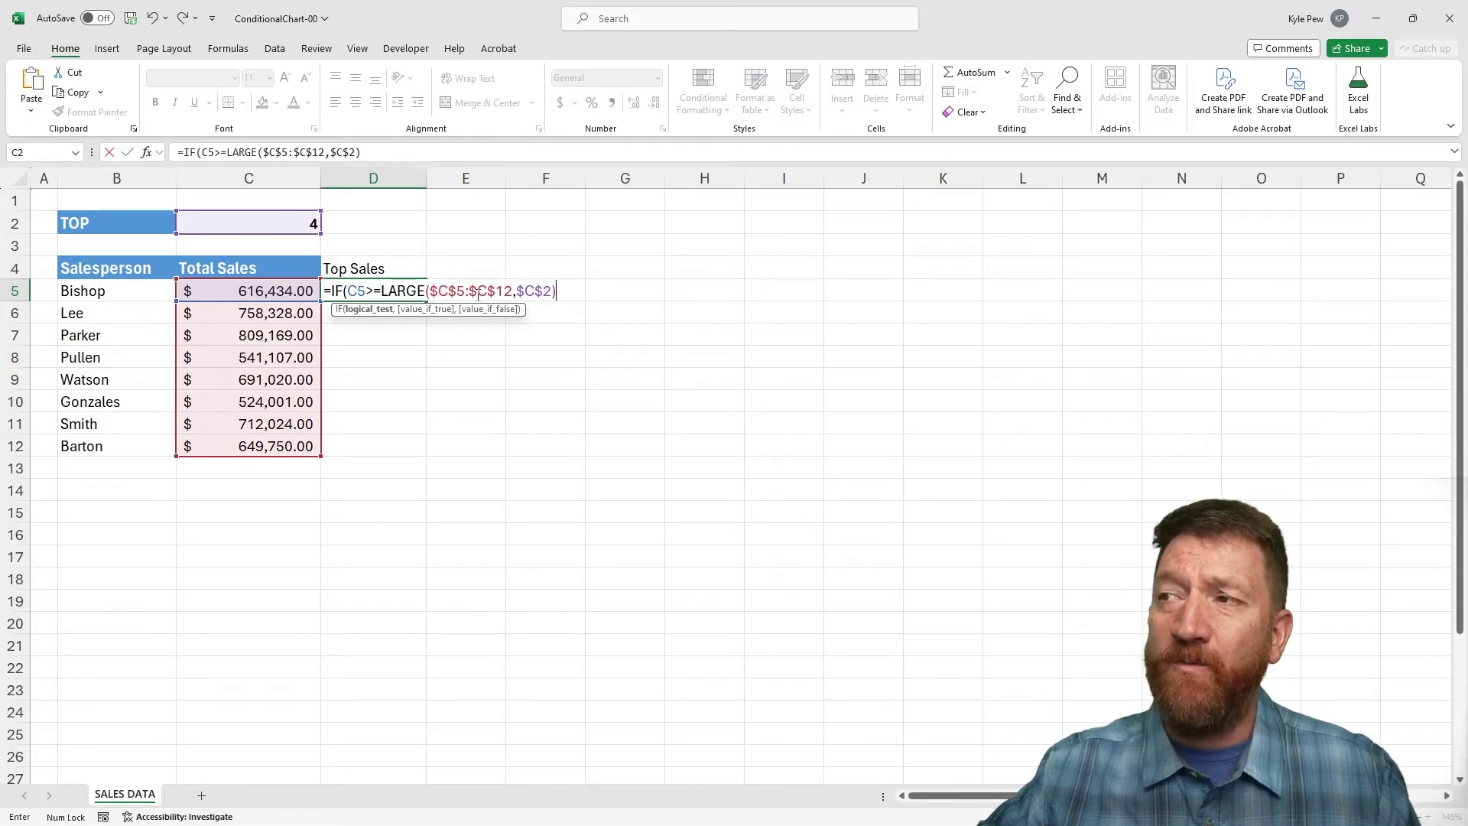
# Step: Make the IF return C5 when true or "" otherwise, then enter the formula
pyautogui.write(',')
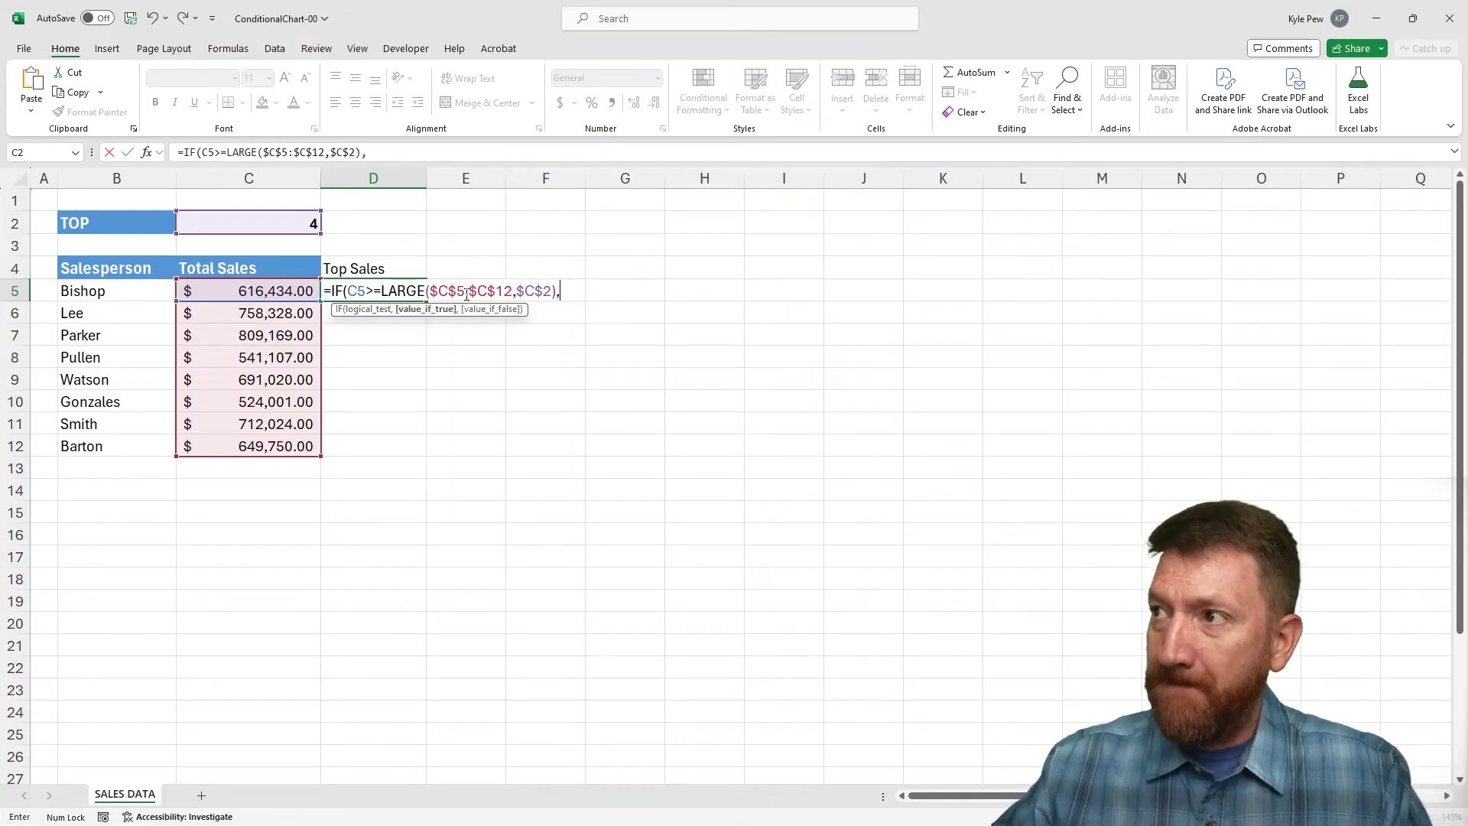
pyautogui.click(251, 291)
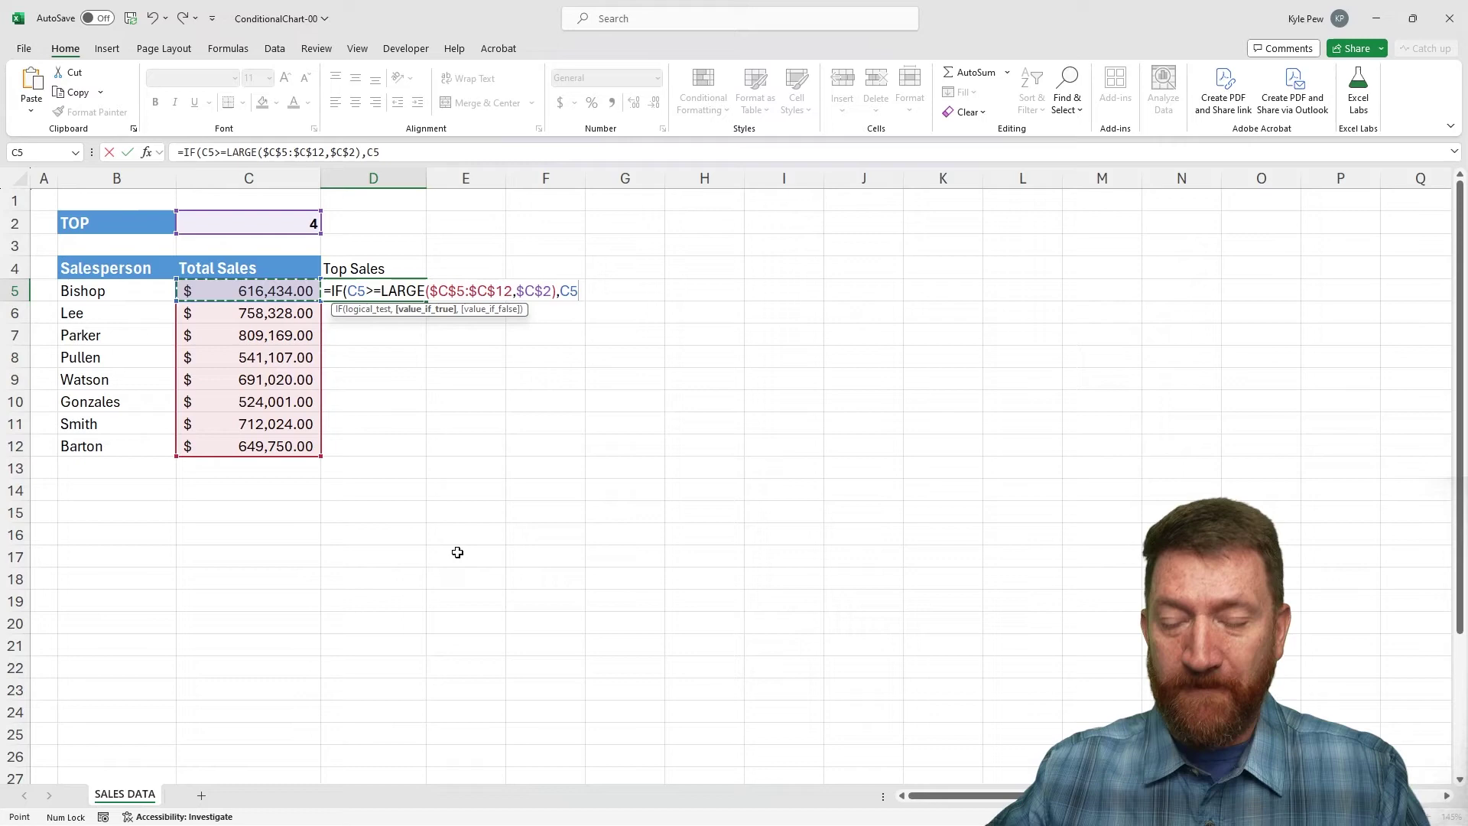
pyautogui.write(',')
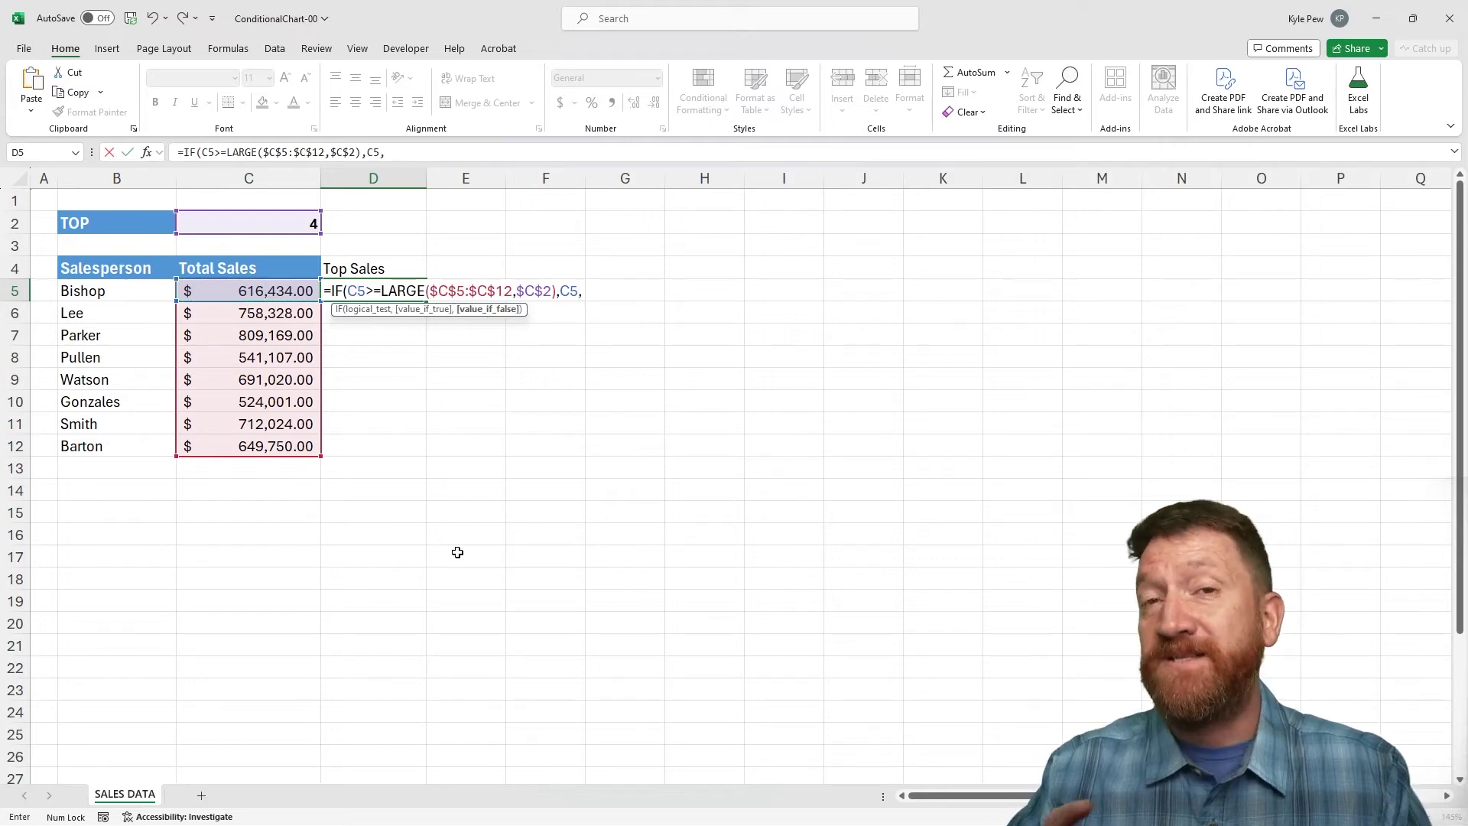
pyautogui.write('""')
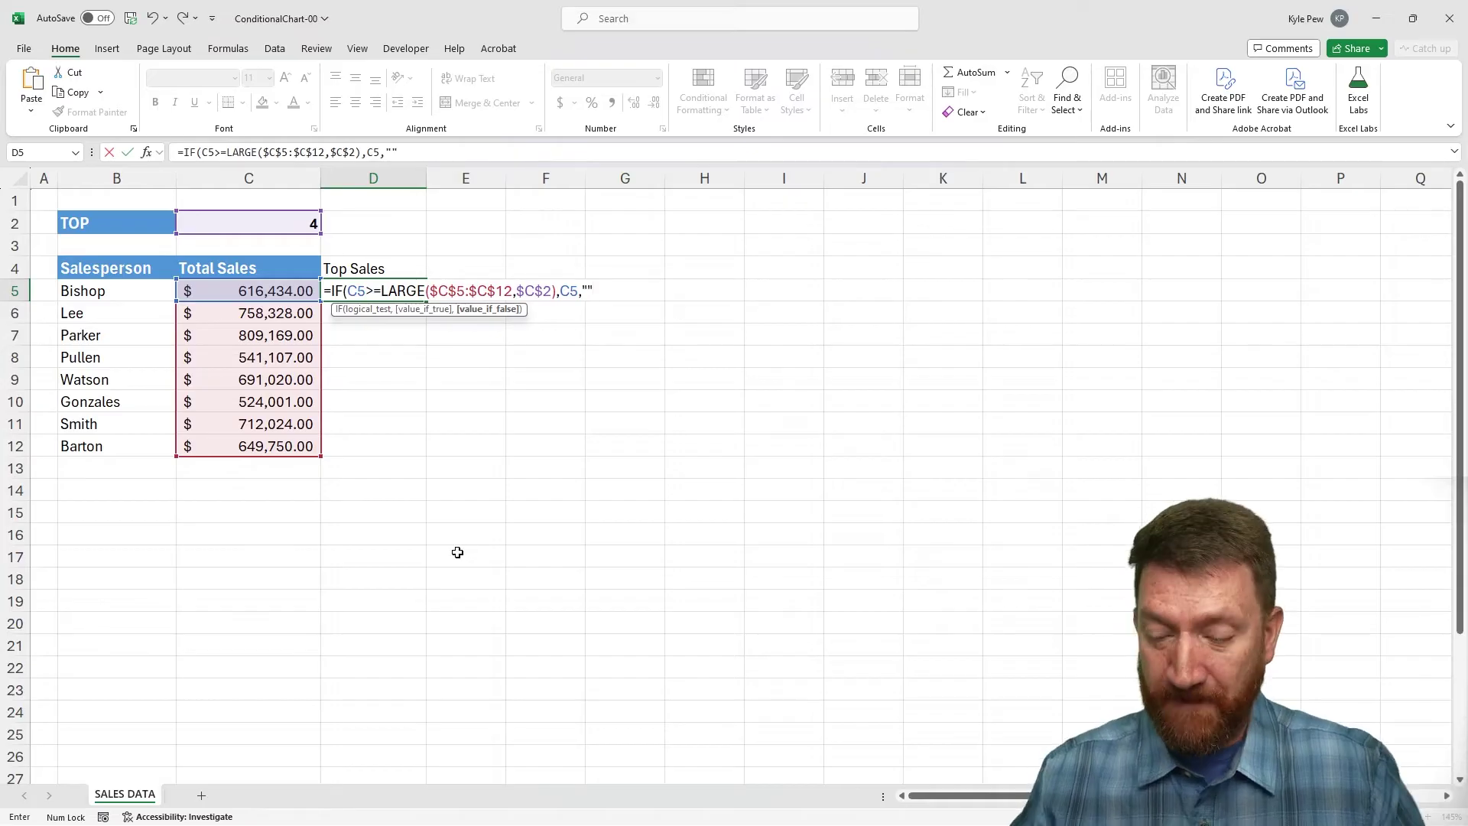
pyautogui.write(')')
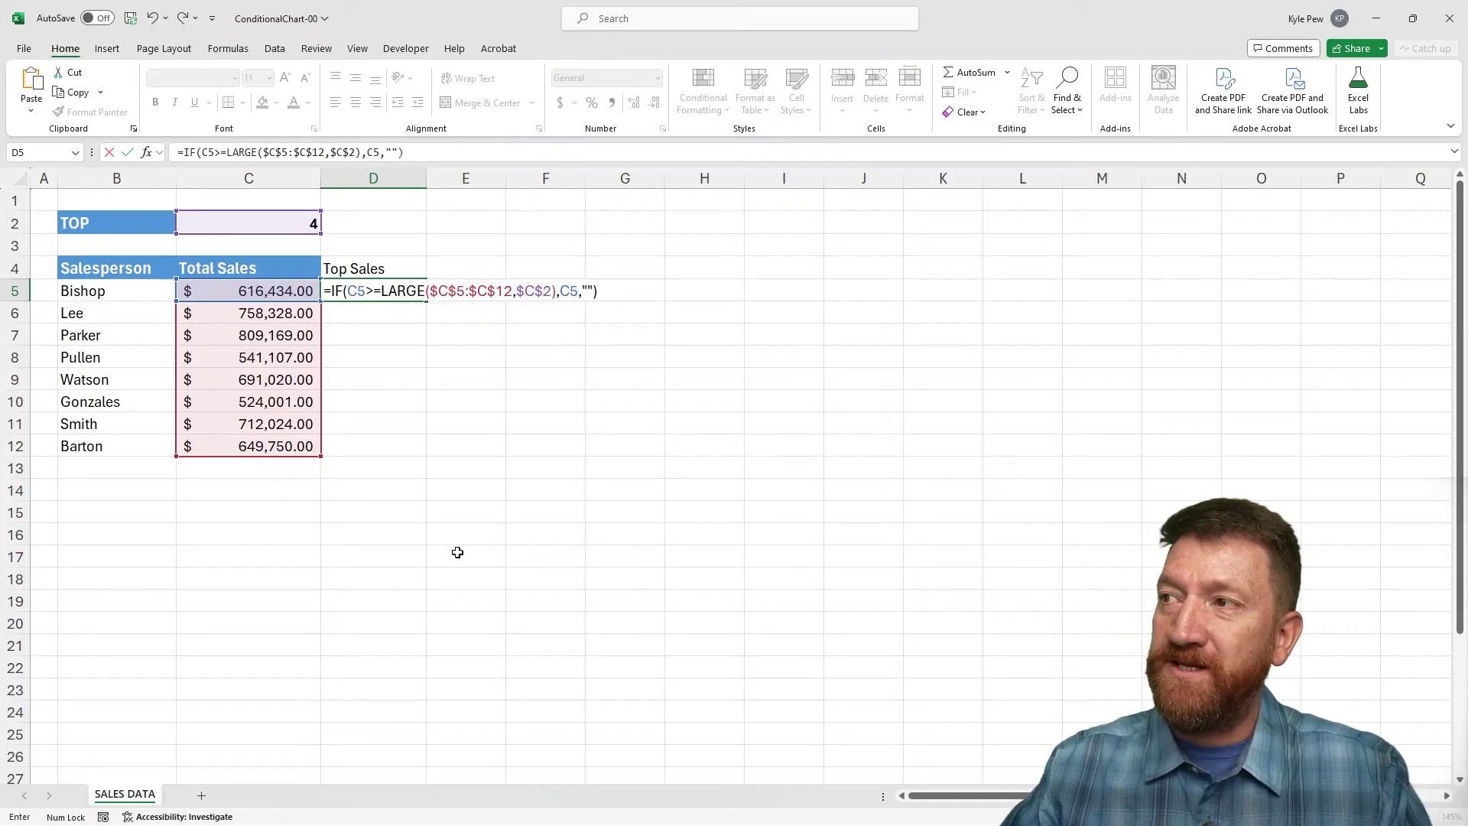
pyautogui.press('Return')
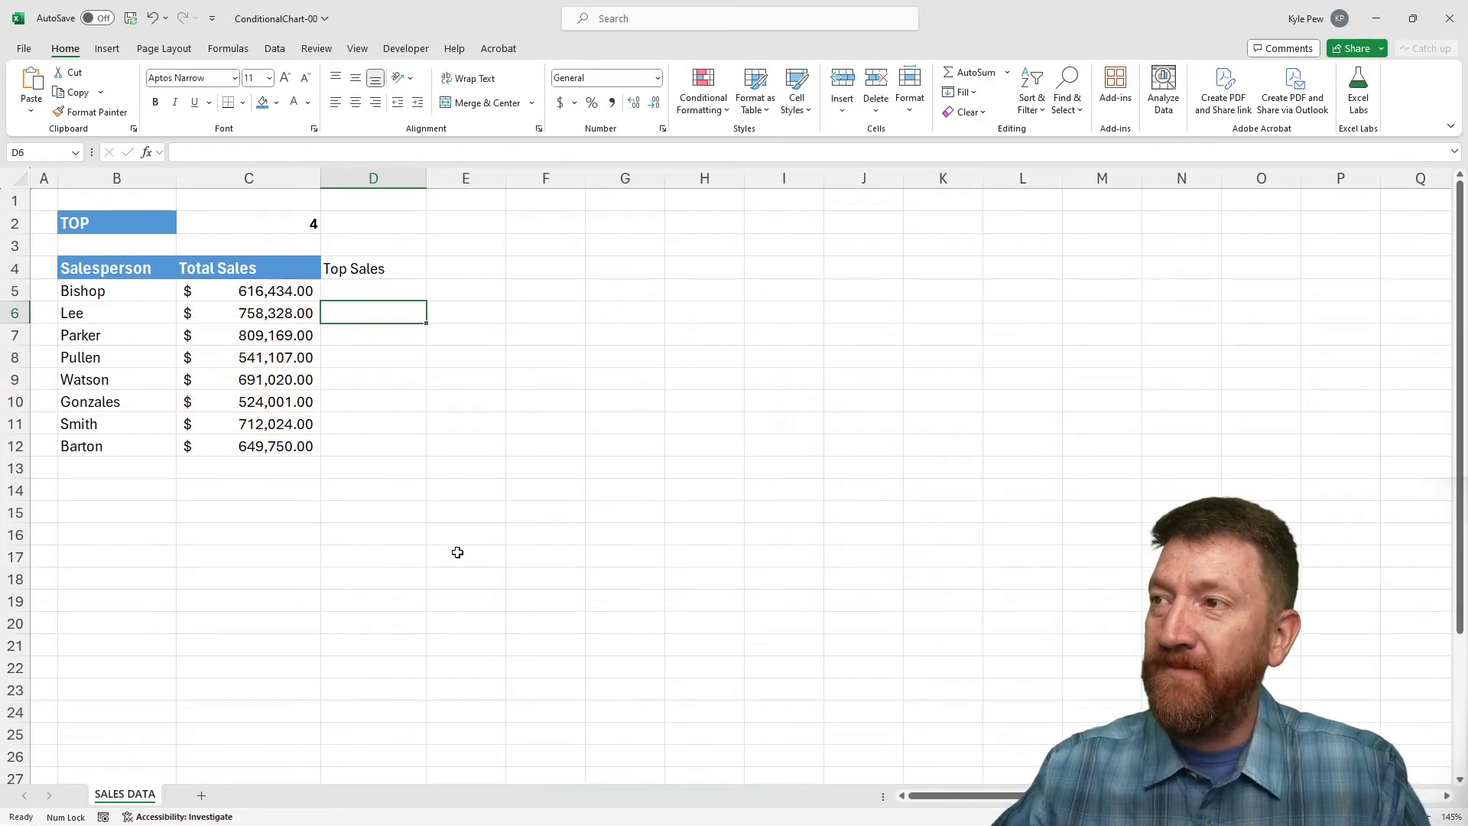
pyautogui.click(359, 299)
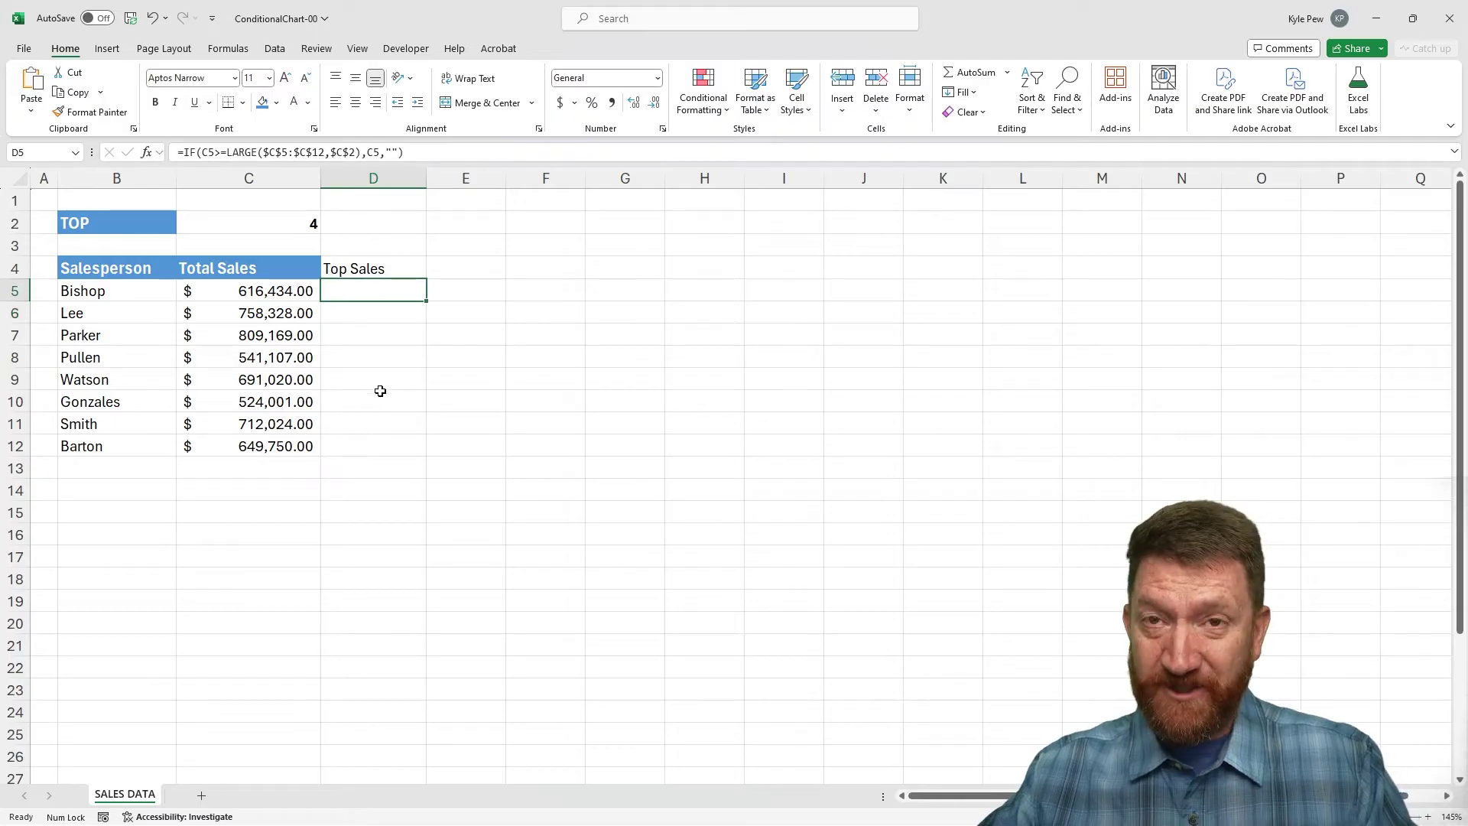
# Step: Fill D5's formula down to D12, then set TOP in C2 to 3 and then 2
pyautogui.moveTo(428, 298); pyautogui.dragTo(417, 457)
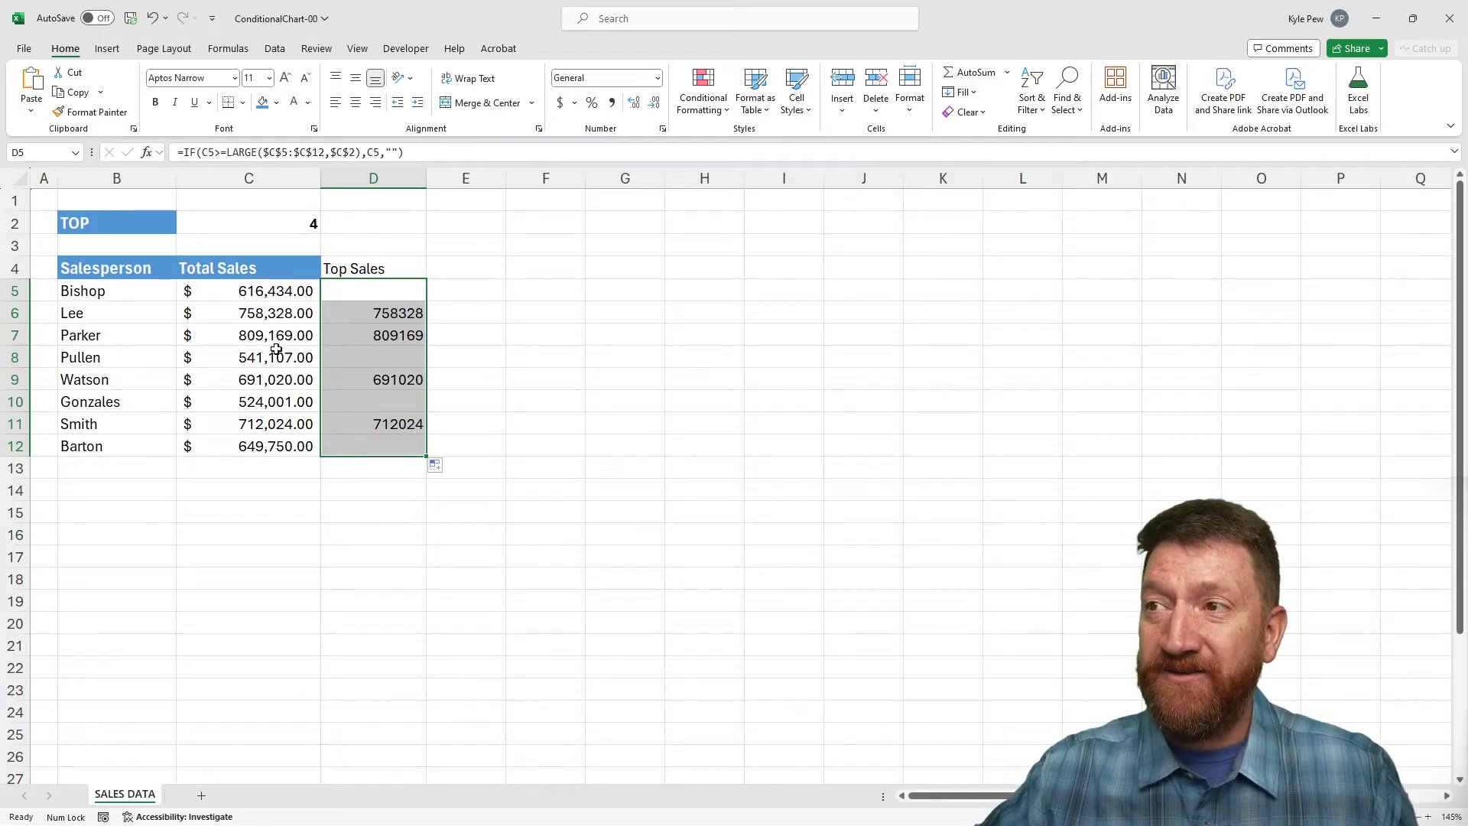
pyautogui.click(309, 225)
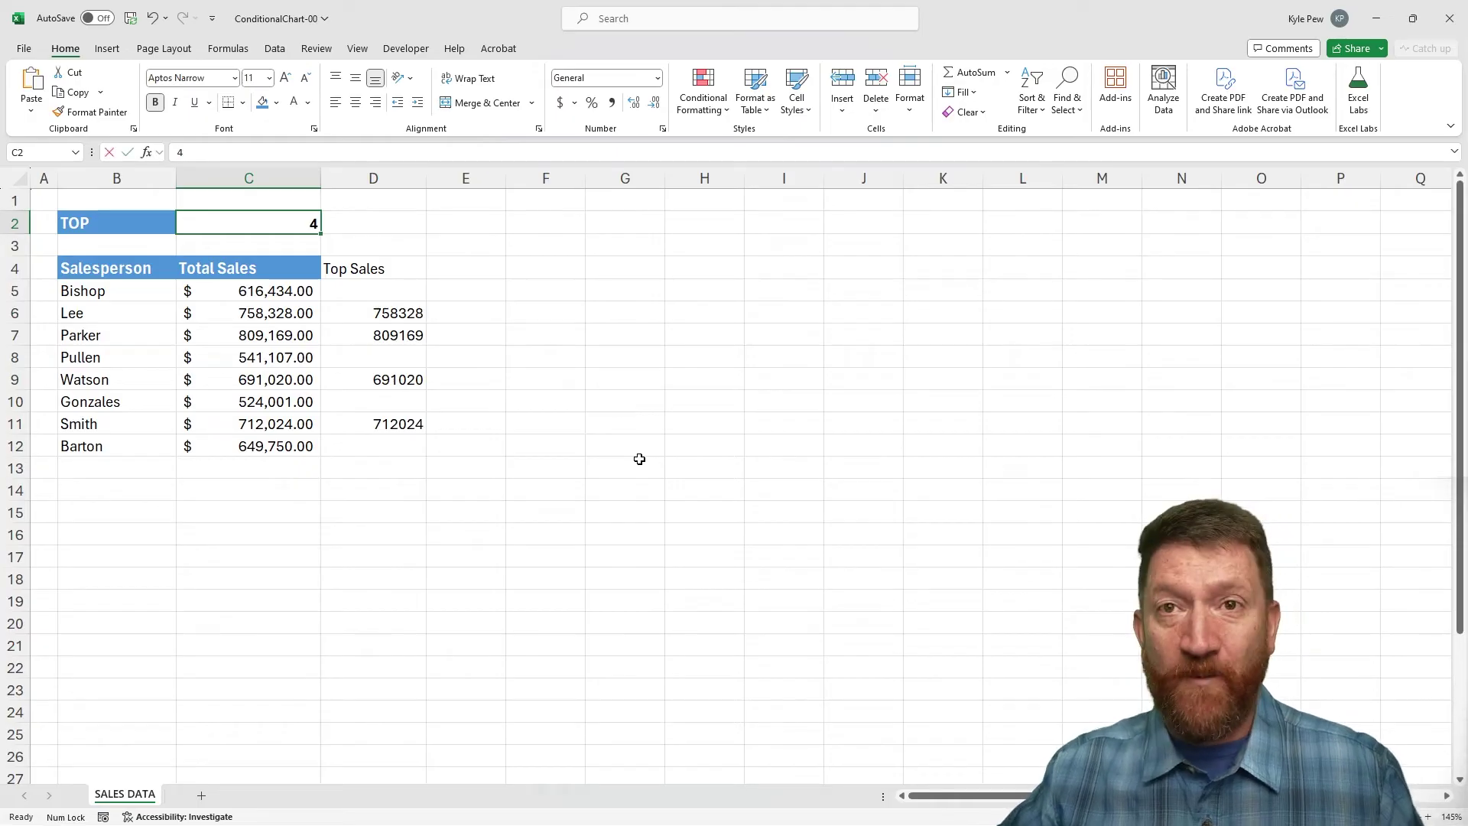
pyautogui.write('3')
pyautogui.press('Return')
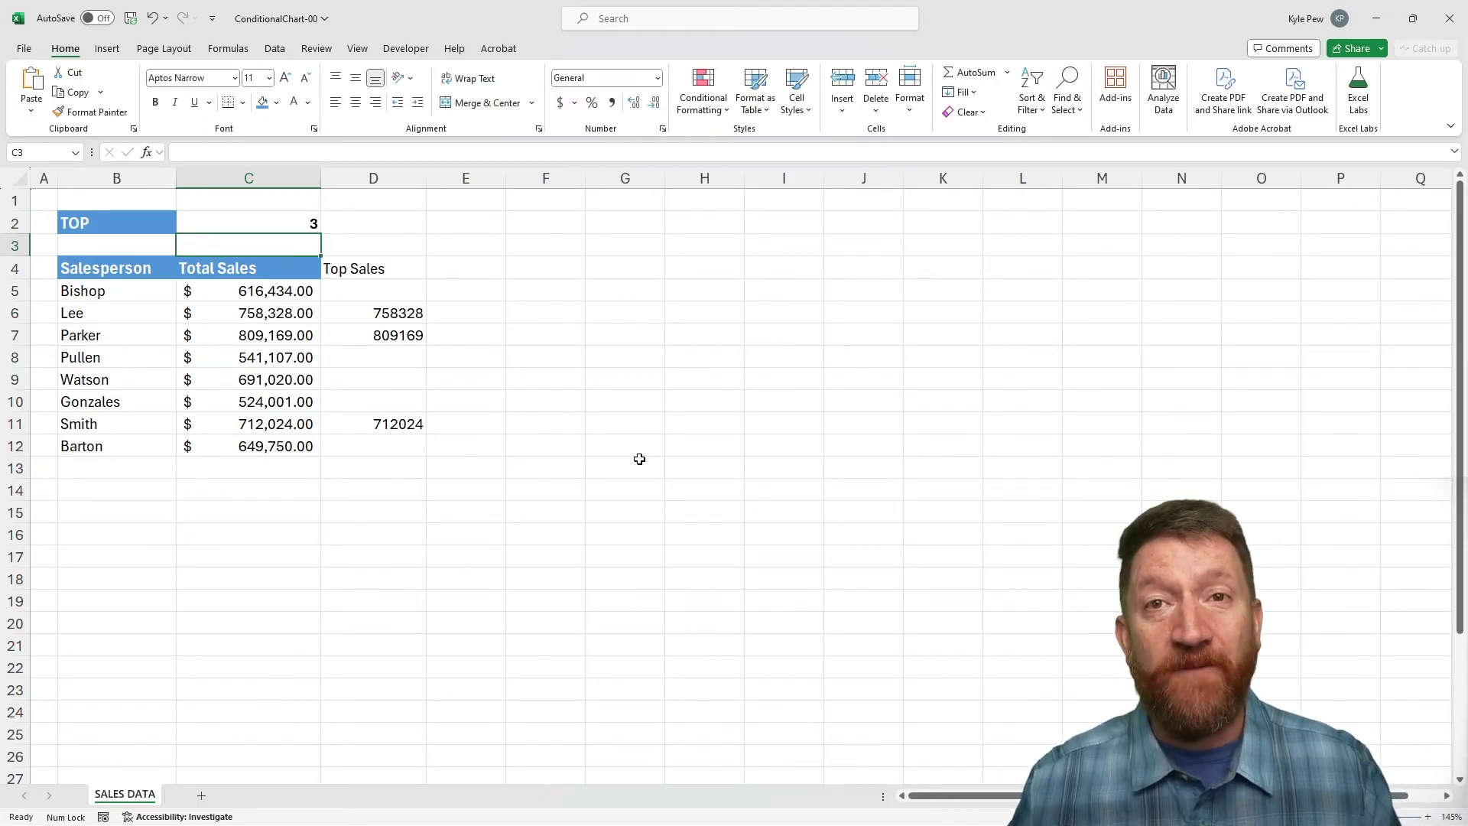
pyautogui.click(303, 225)
pyautogui.write('2')
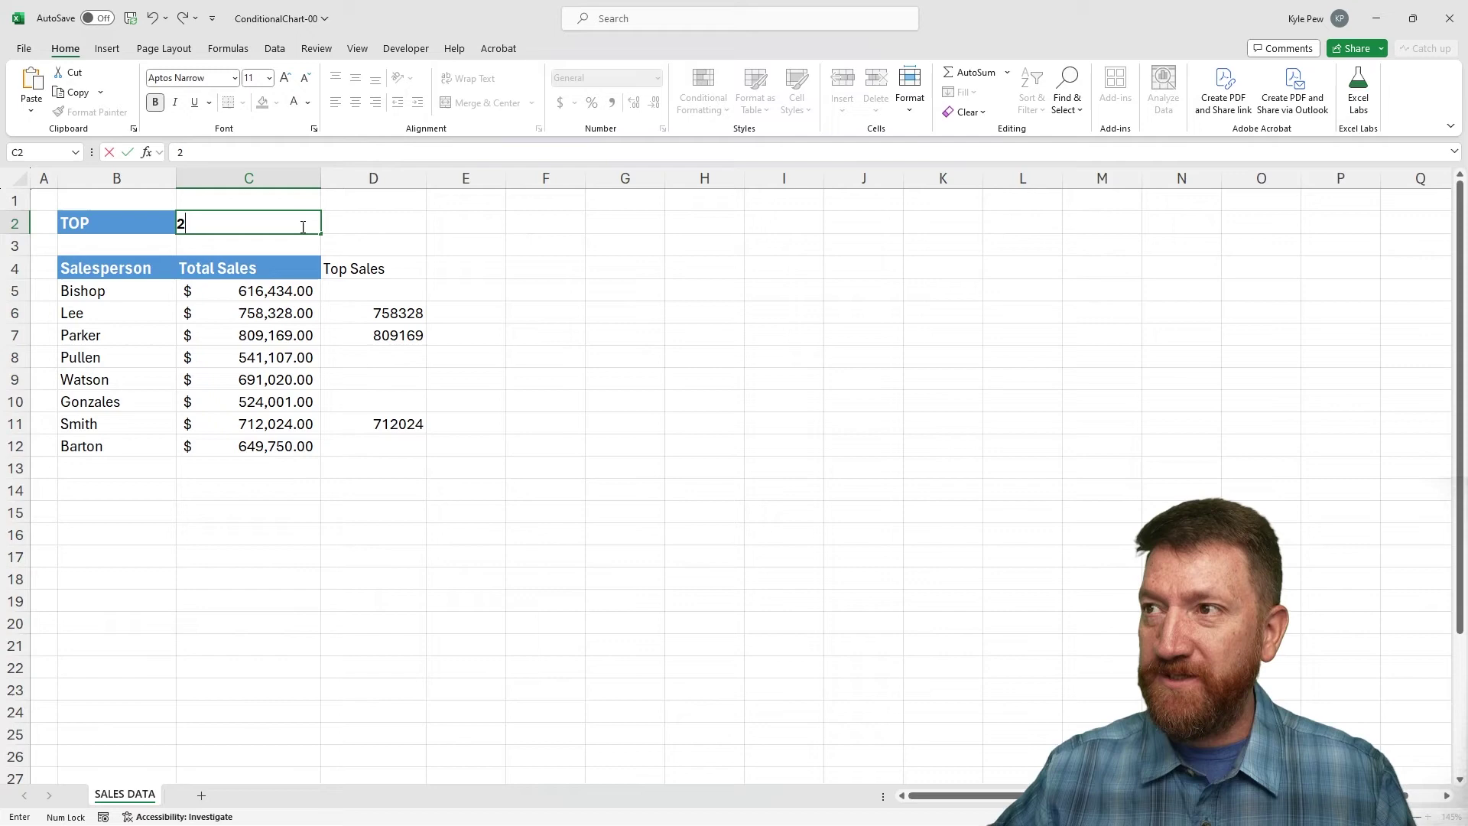
pyautogui.press('Return')
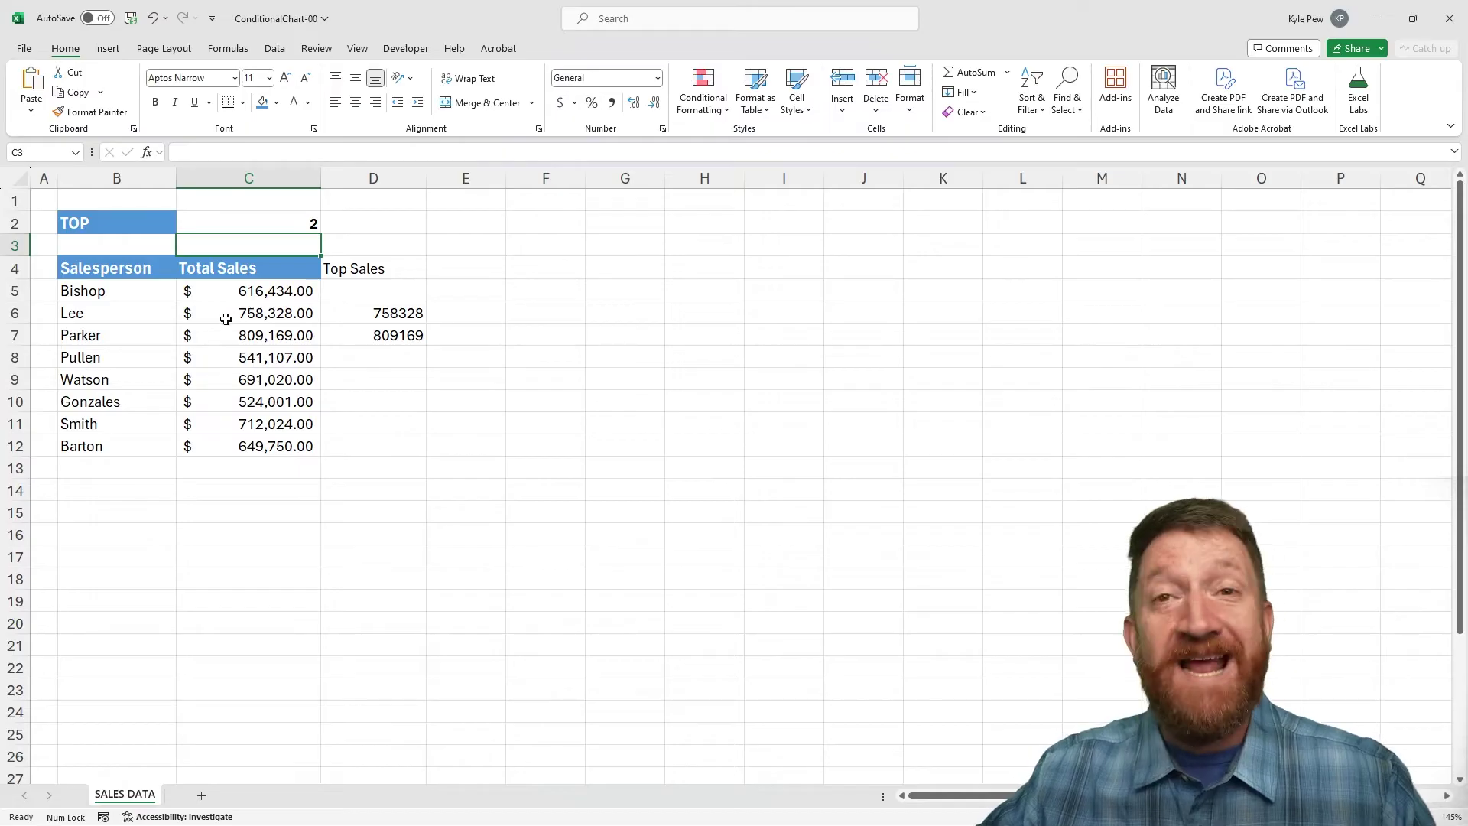
# Step: Insert a clustered column chart of B4:C12 and move it up beside the table
pyautogui.moveTo(129, 271); pyautogui.dragTo(246, 439)
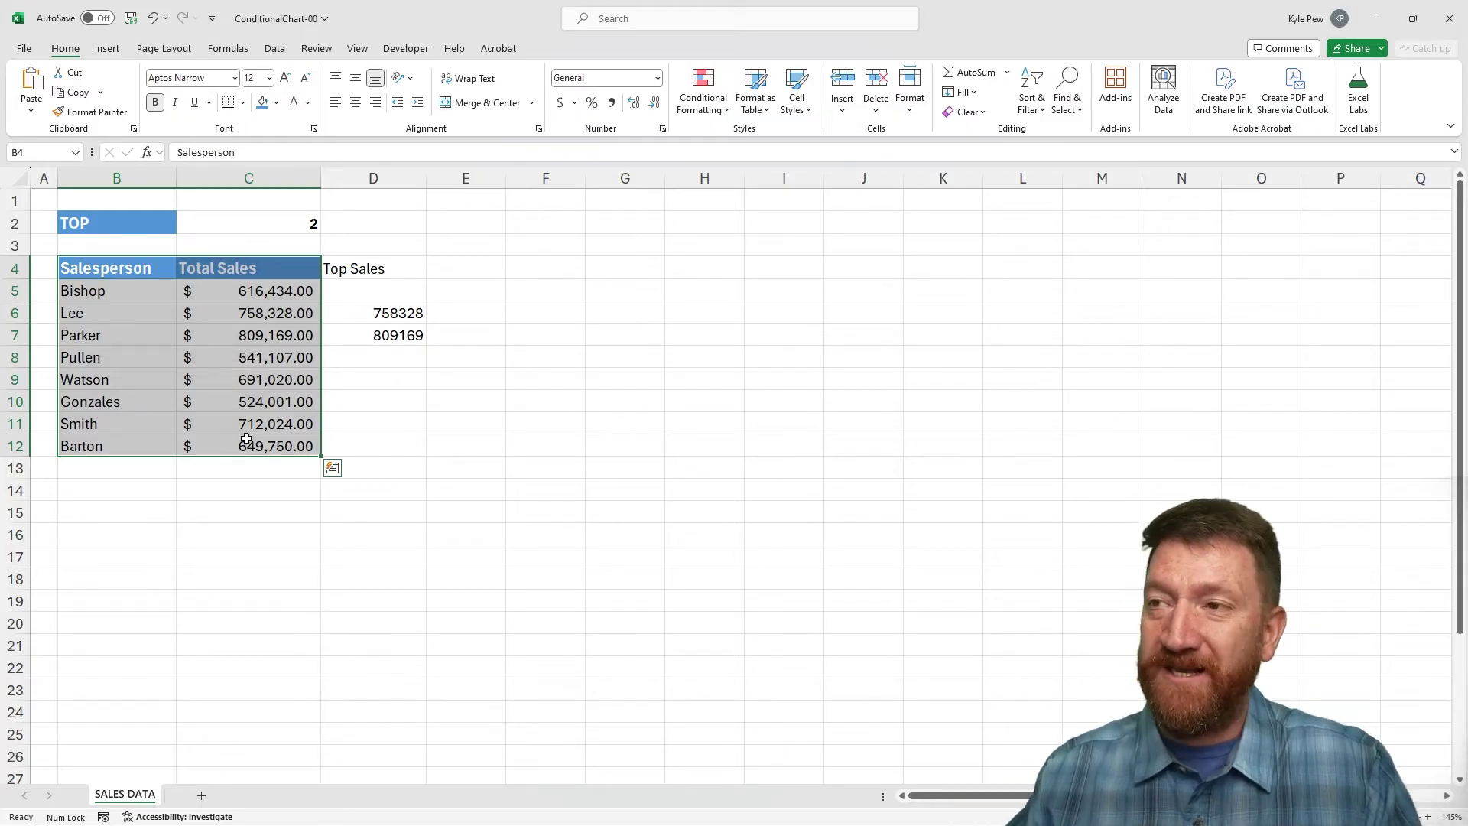
pyautogui.click(107, 48)
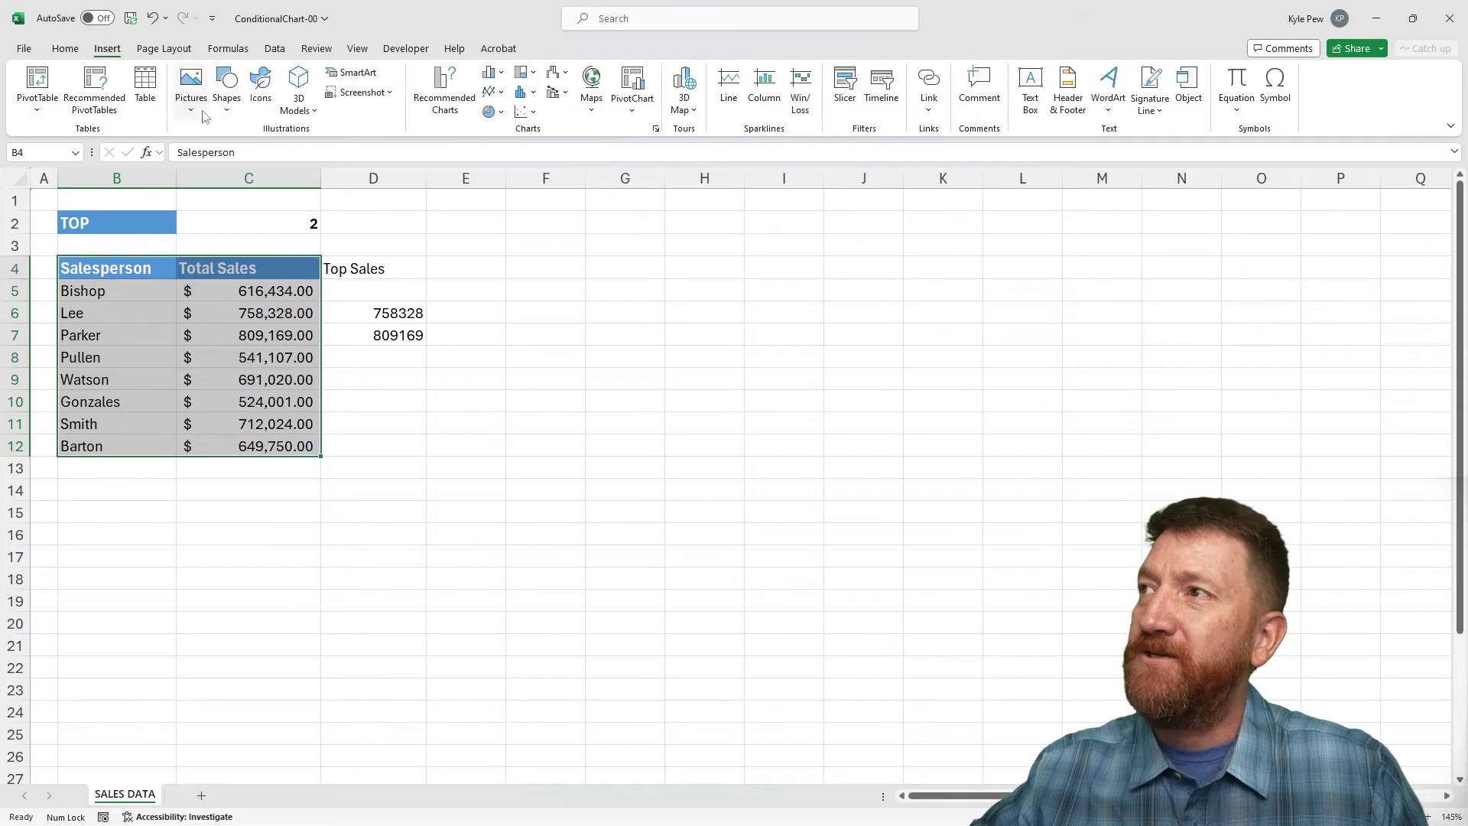
pyautogui.click(503, 75)
pyautogui.click(504, 126)
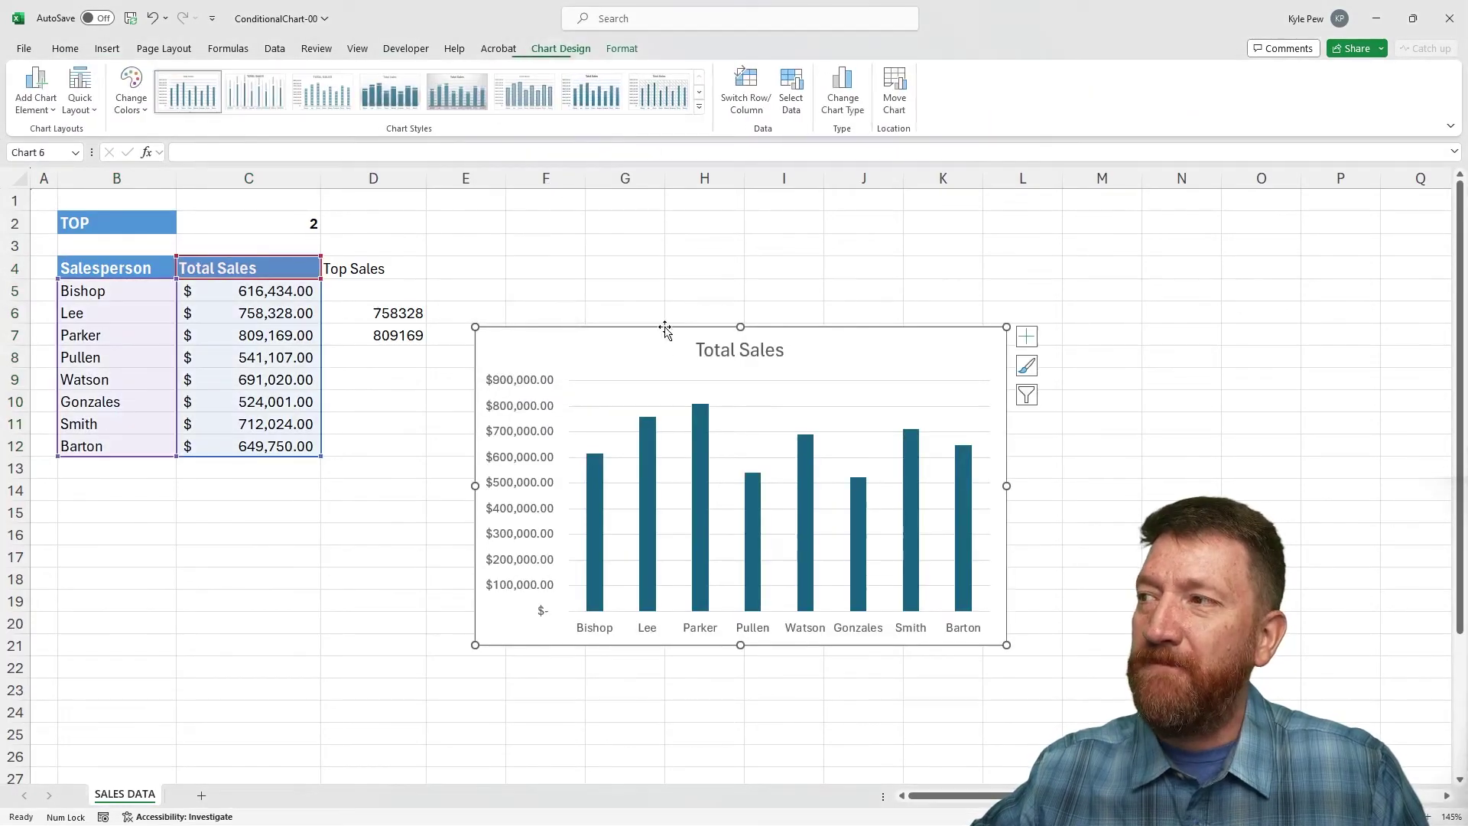
pyautogui.moveTo(576, 344); pyautogui.dragTo(549, 240)
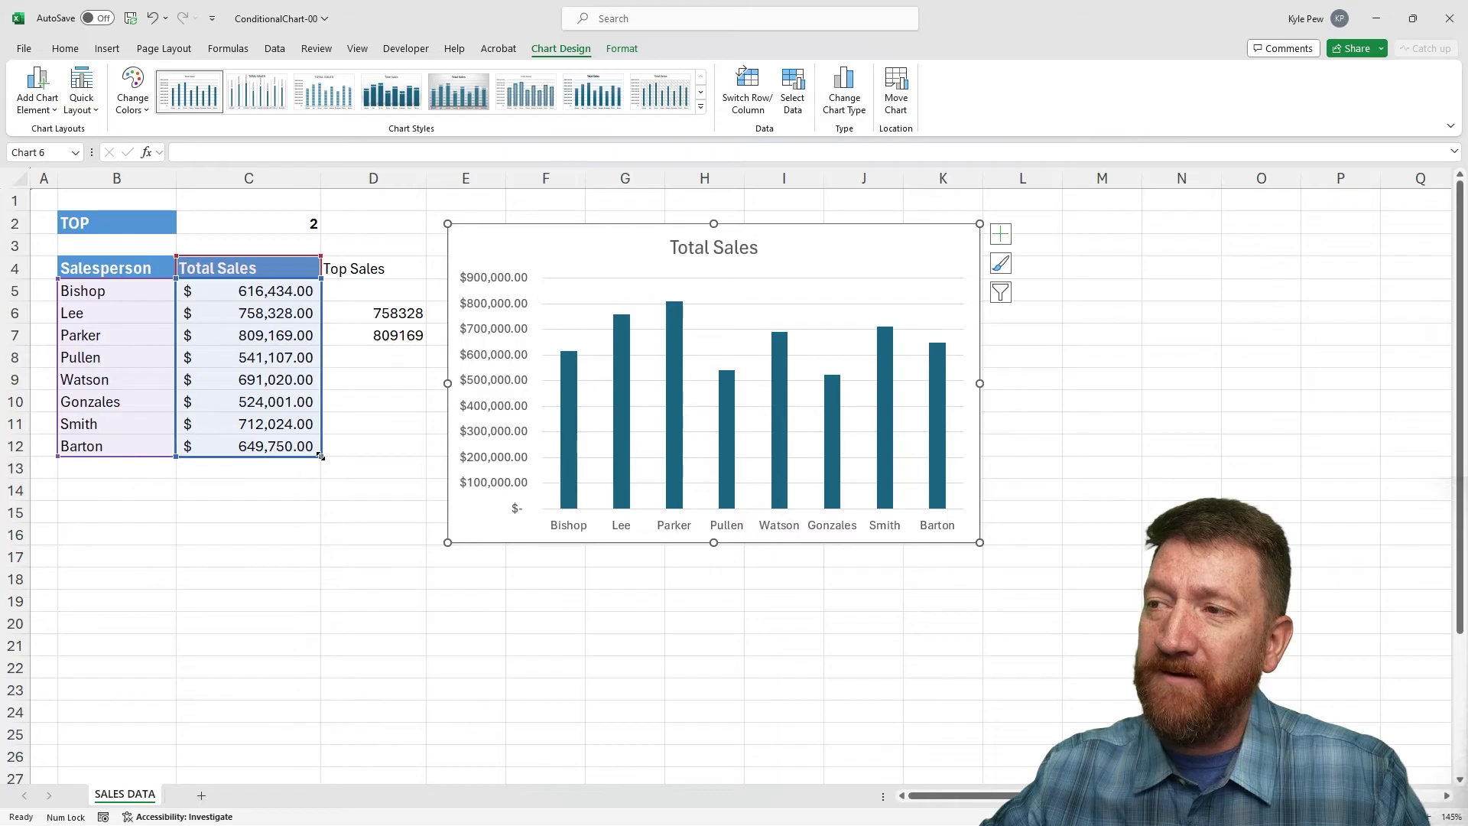
# Step: Extend the chart's source range from column C into column D to include Top Sales
pyautogui.moveTo(321, 456); pyautogui.dragTo(400, 449)
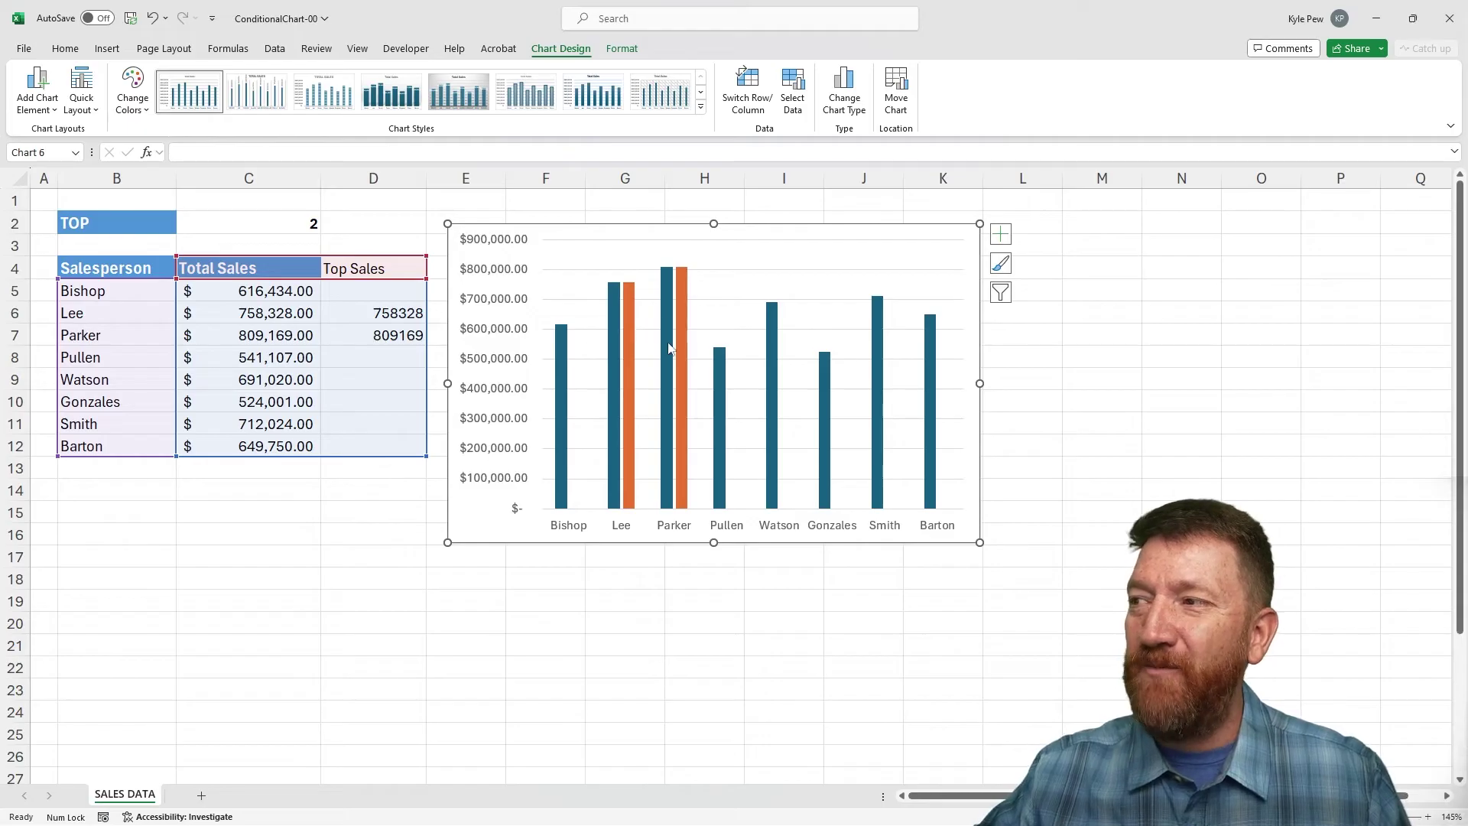
pyautogui.moveTo(663, 350)
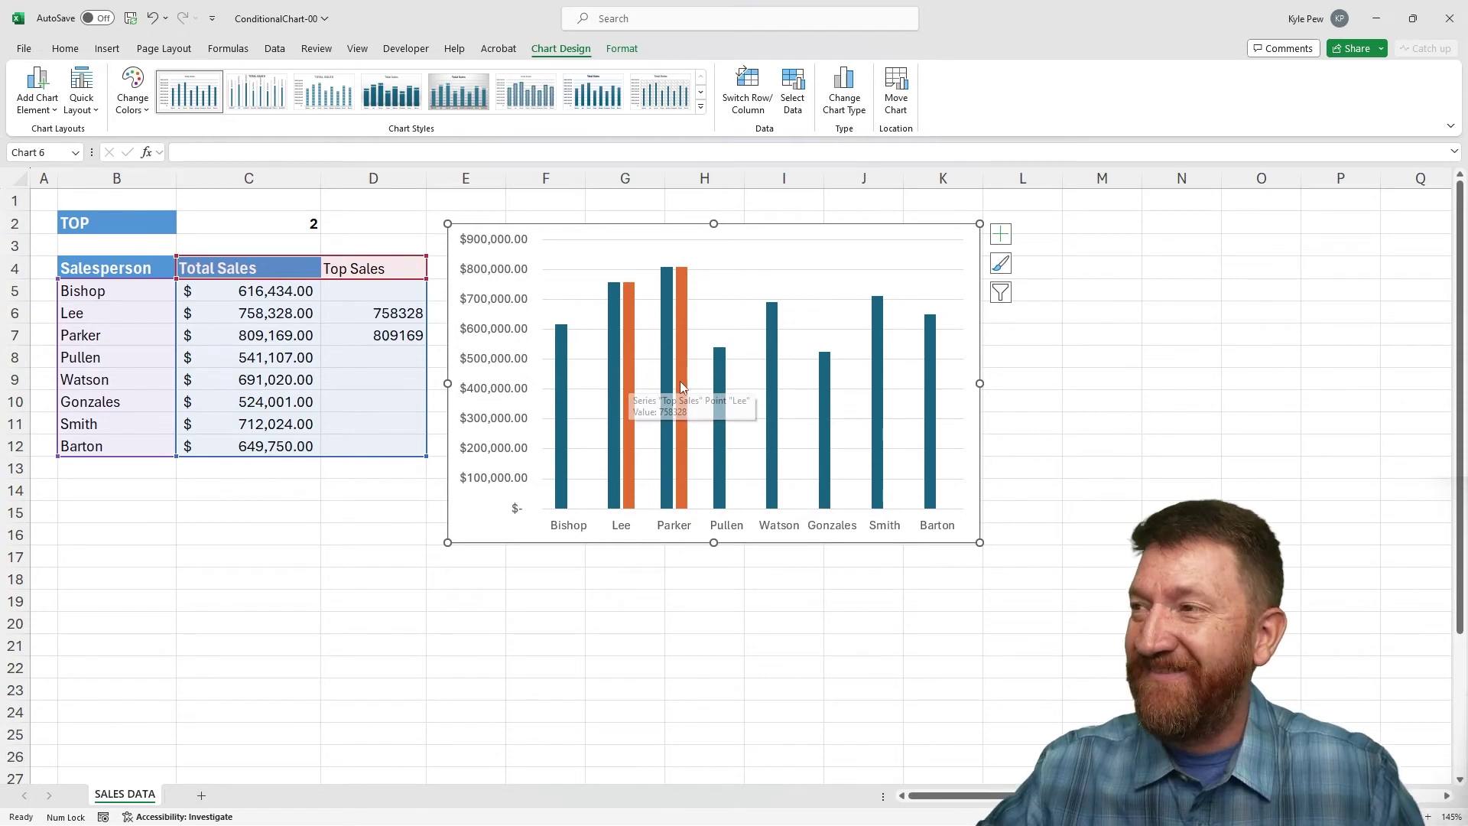
# Step: Set the orange Top Sales series' Series Overlap to 100% in Format Data Series
pyautogui.click(630, 305)
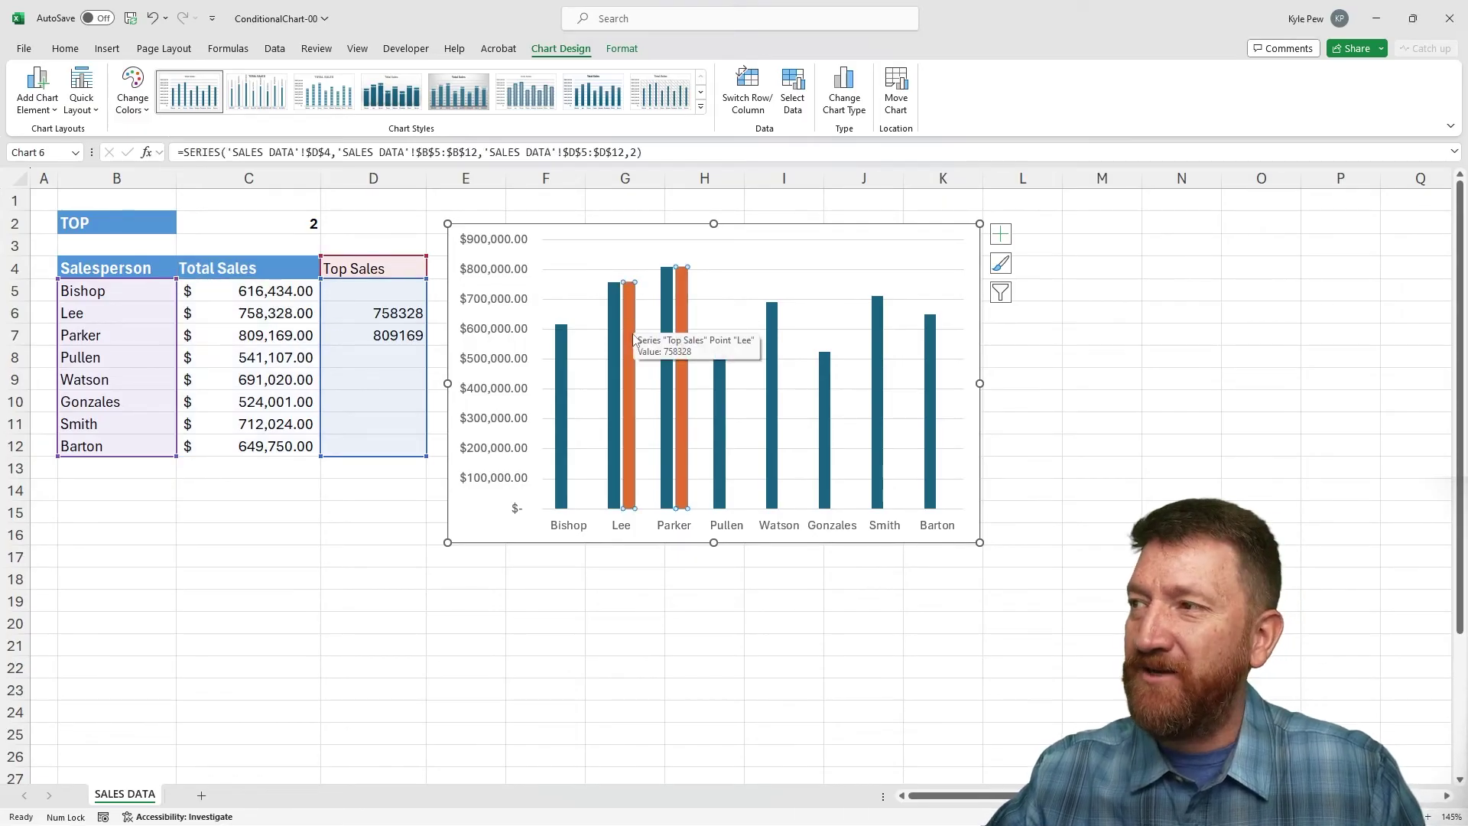
pyautogui.doubleClick(635, 340)
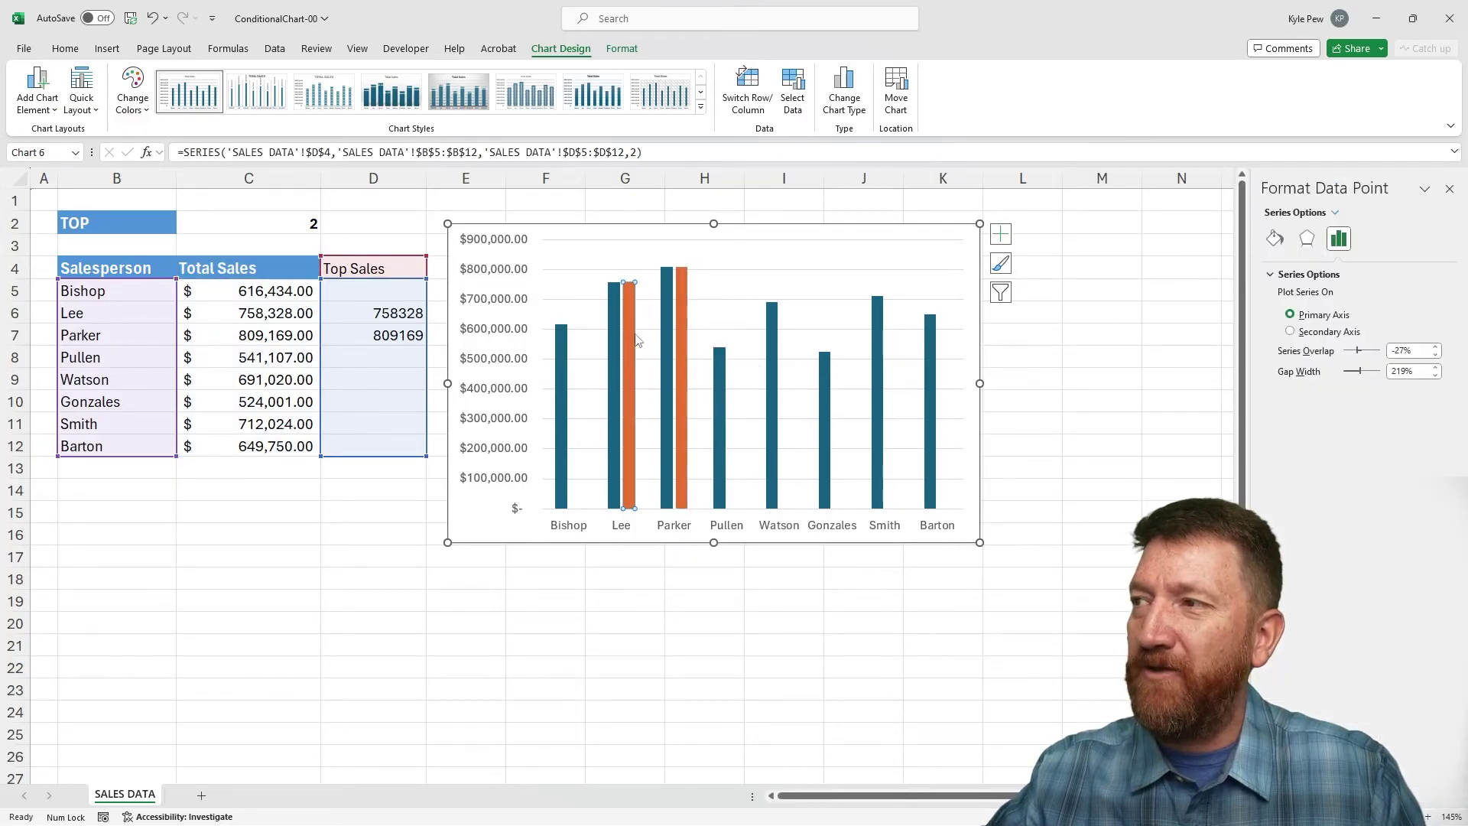
pyautogui.click(610, 255)
pyautogui.click(630, 302)
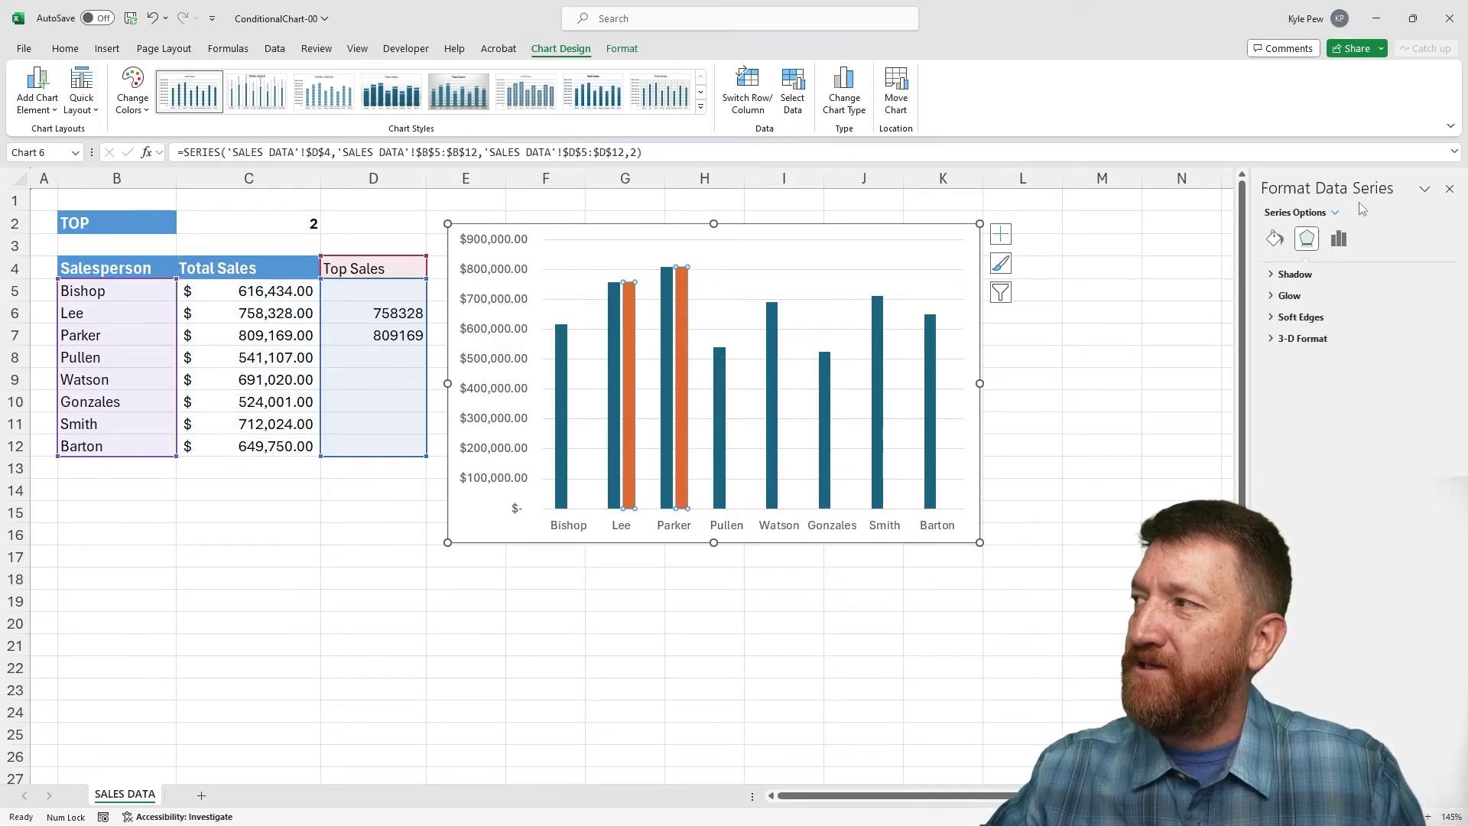
pyautogui.click(1339, 240)
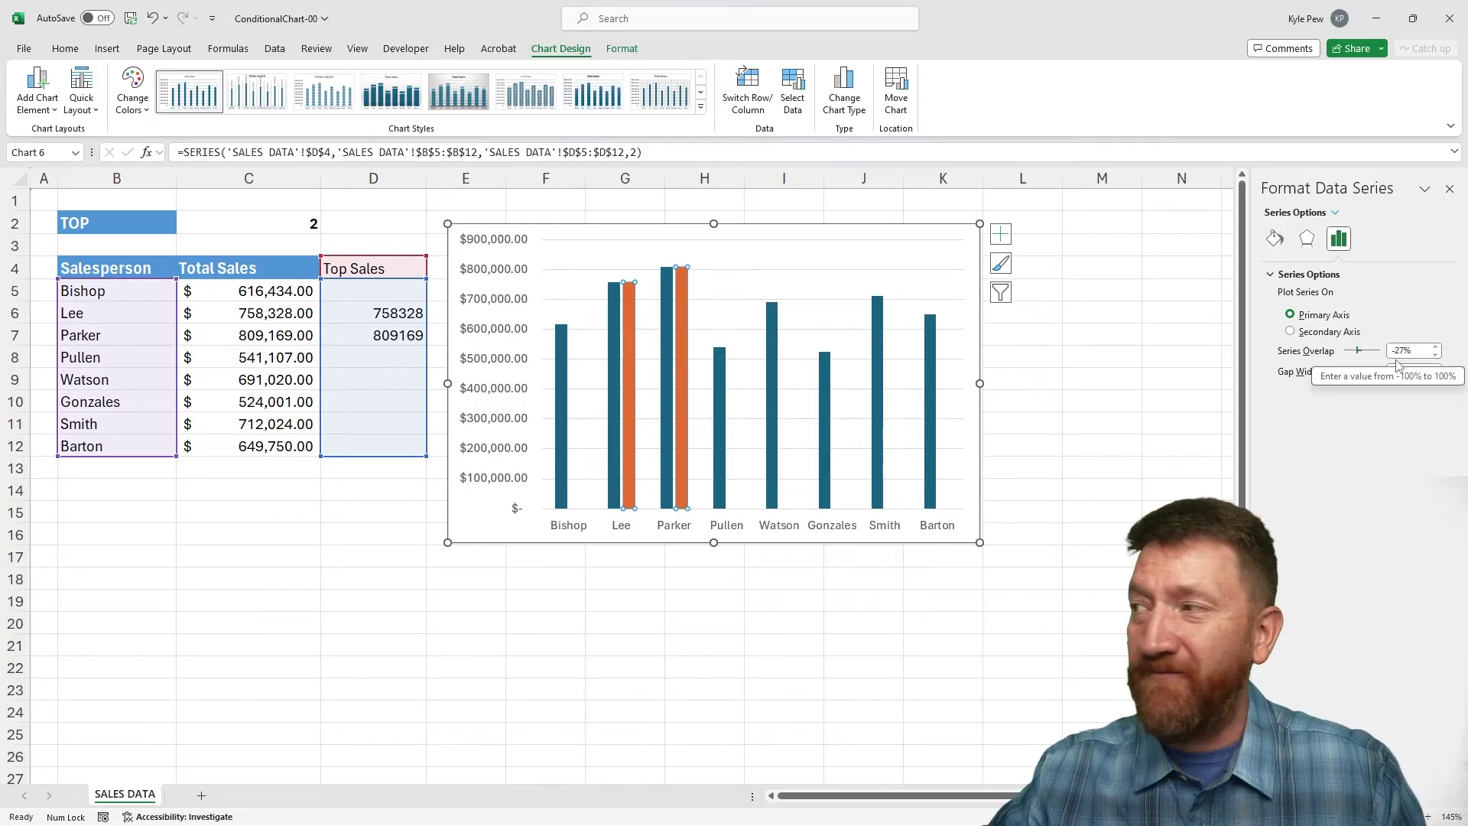
pyautogui.moveTo(1359, 357); pyautogui.dragTo(1384, 356)
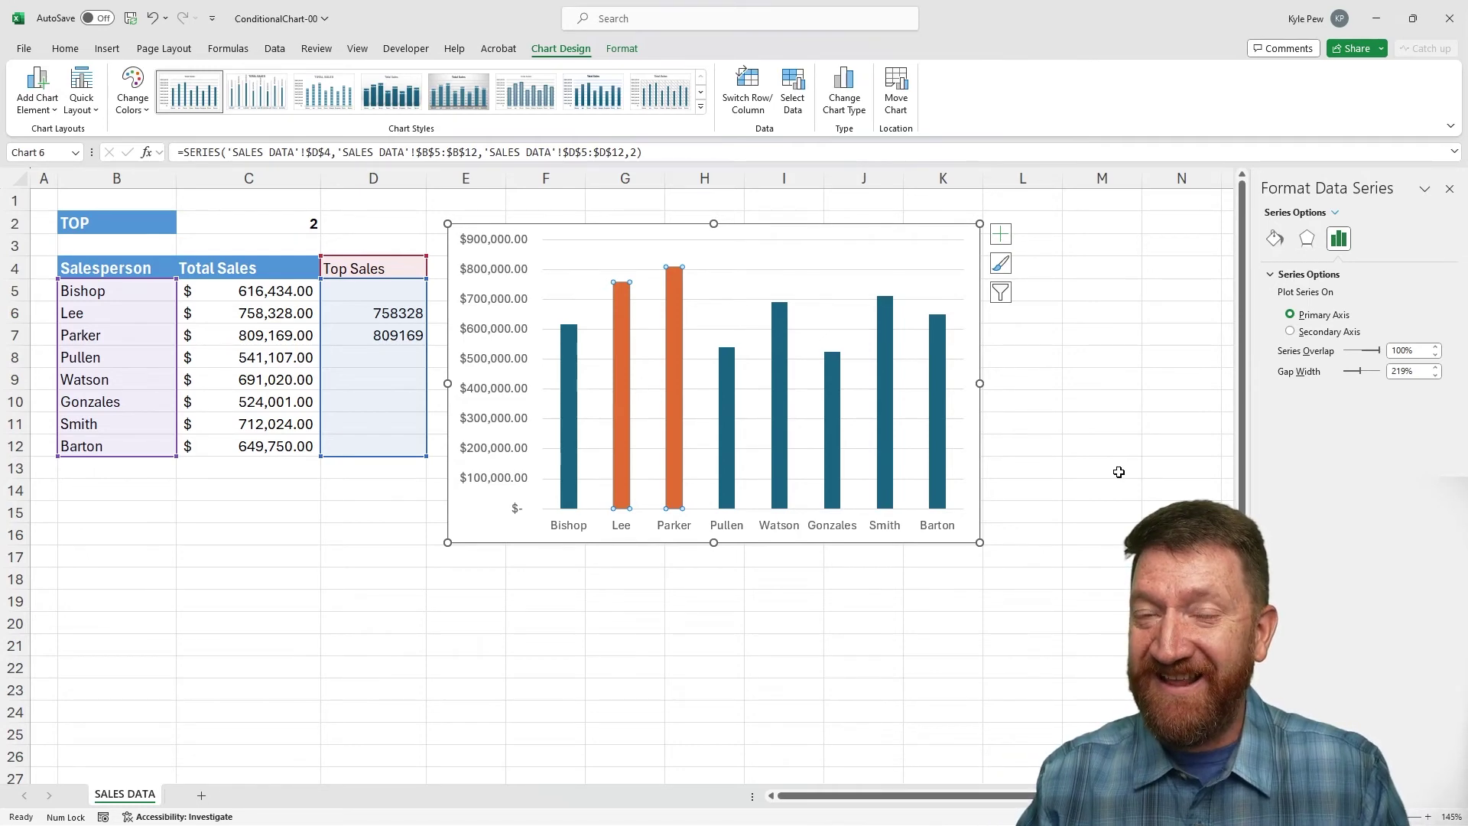
pyautogui.click(275, 224)
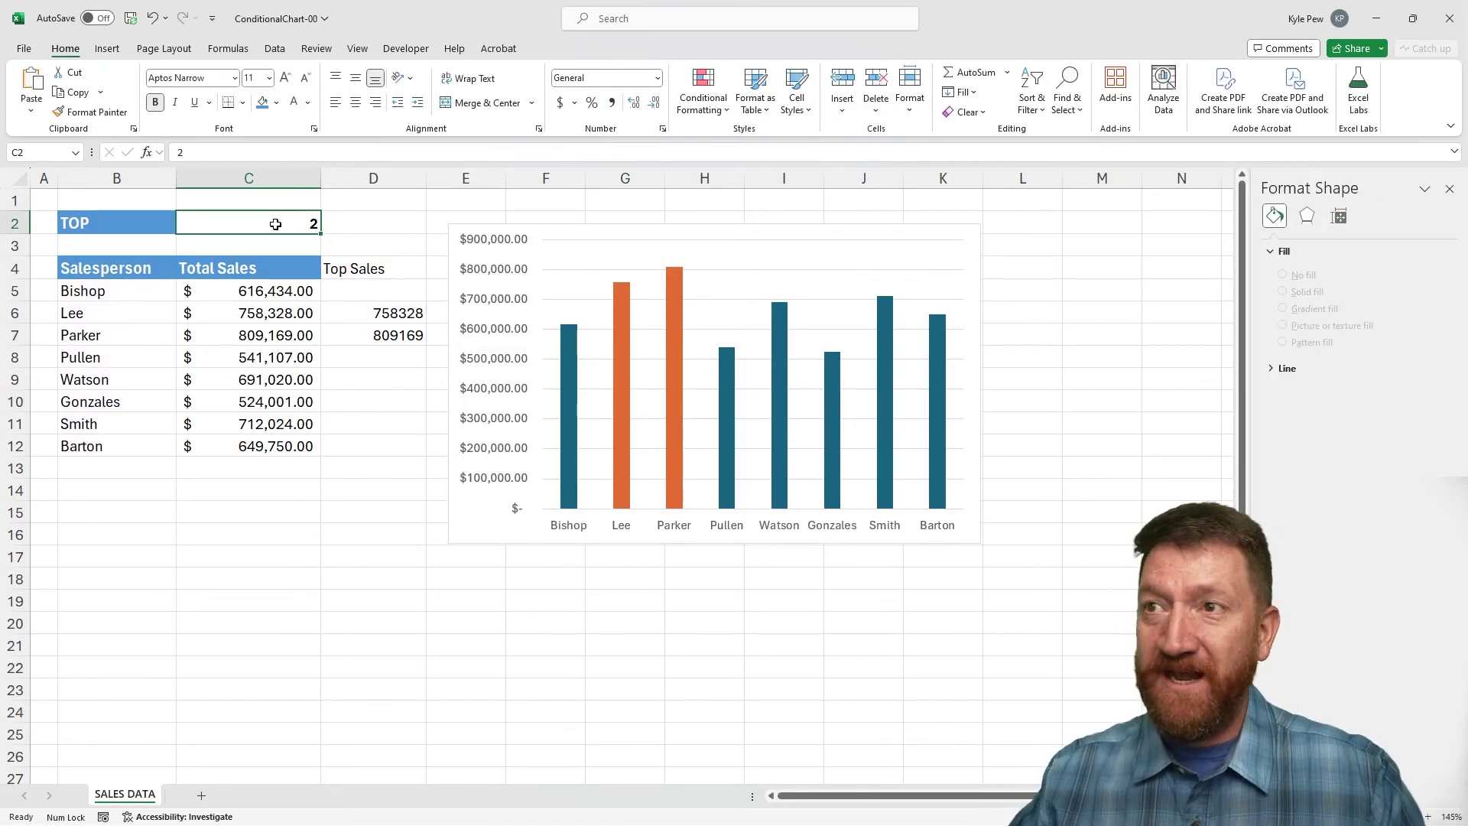
pyautogui.write('3')
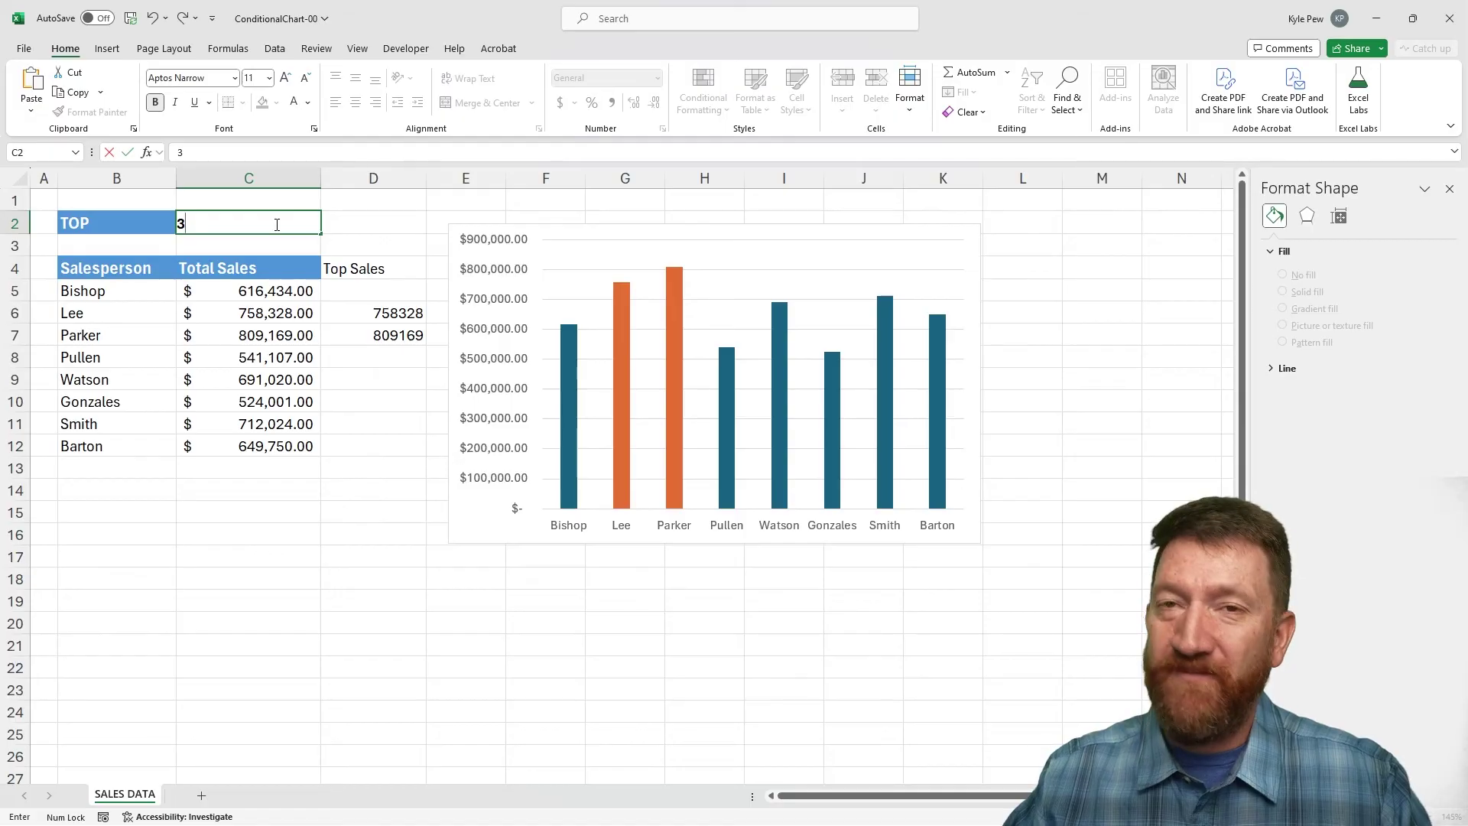
pyautogui.press('Return')
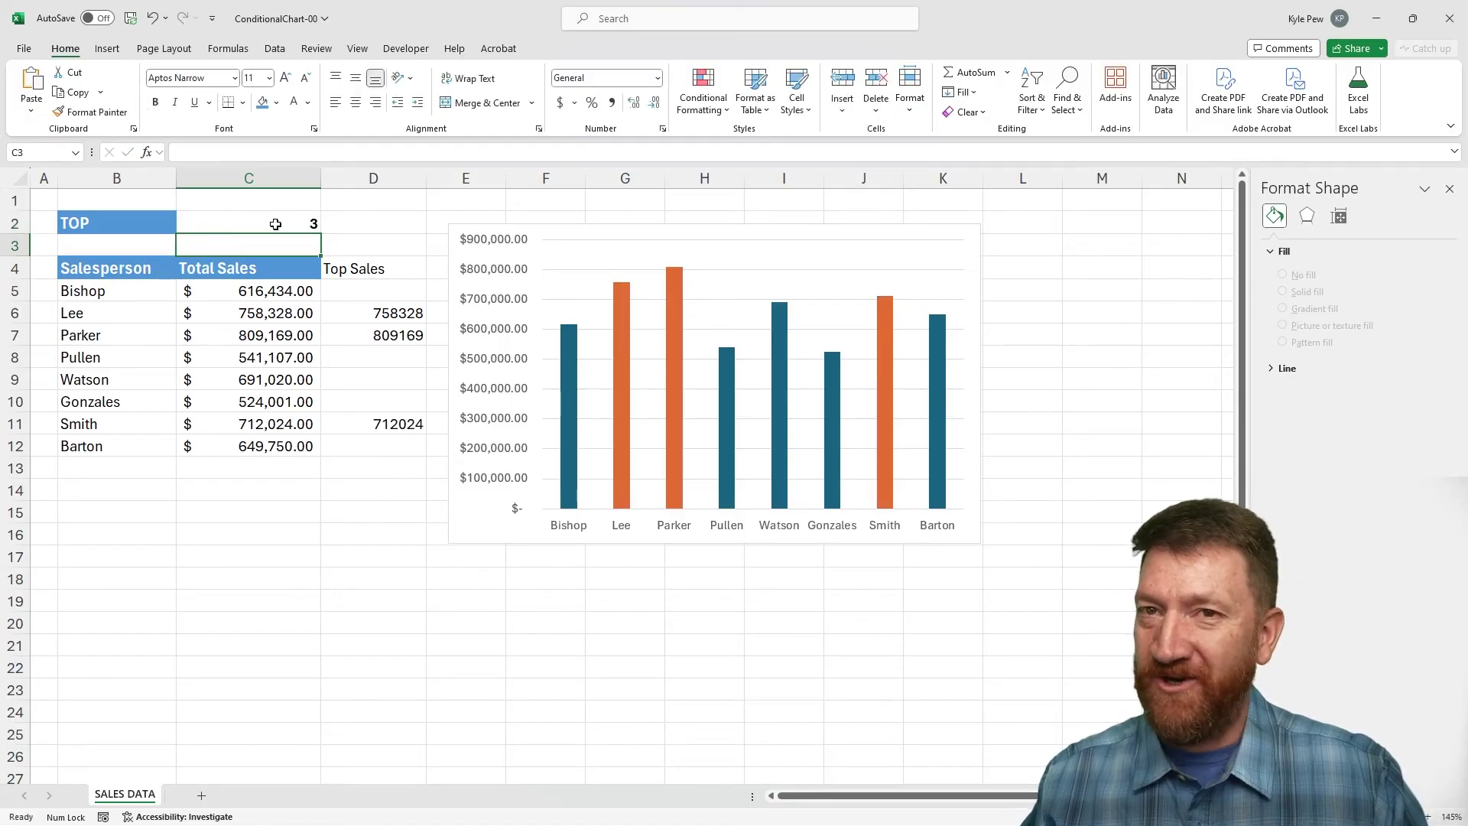
pyautogui.click(269, 225)
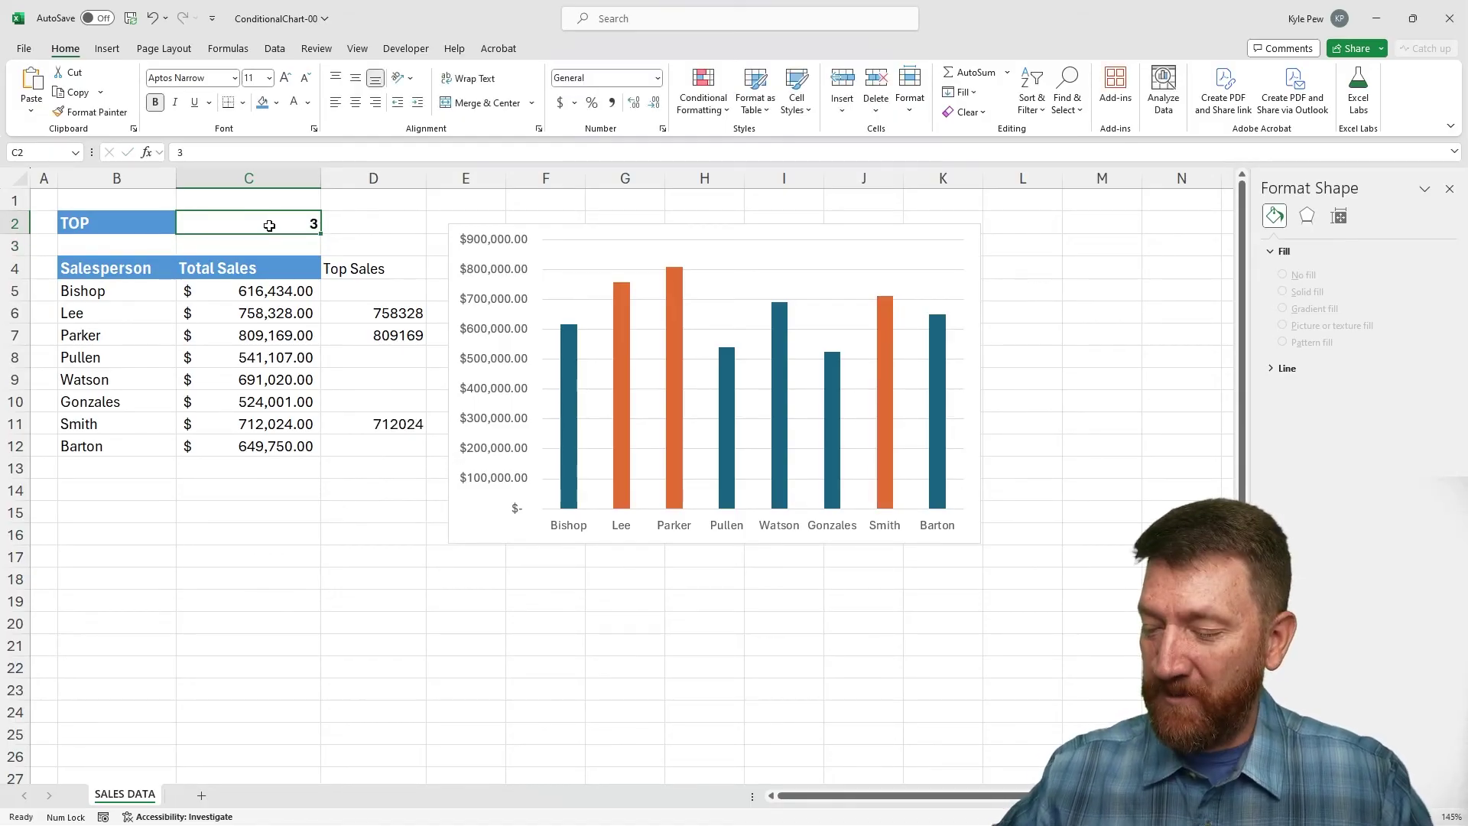
pyautogui.write('4')
pyautogui.press('Return')
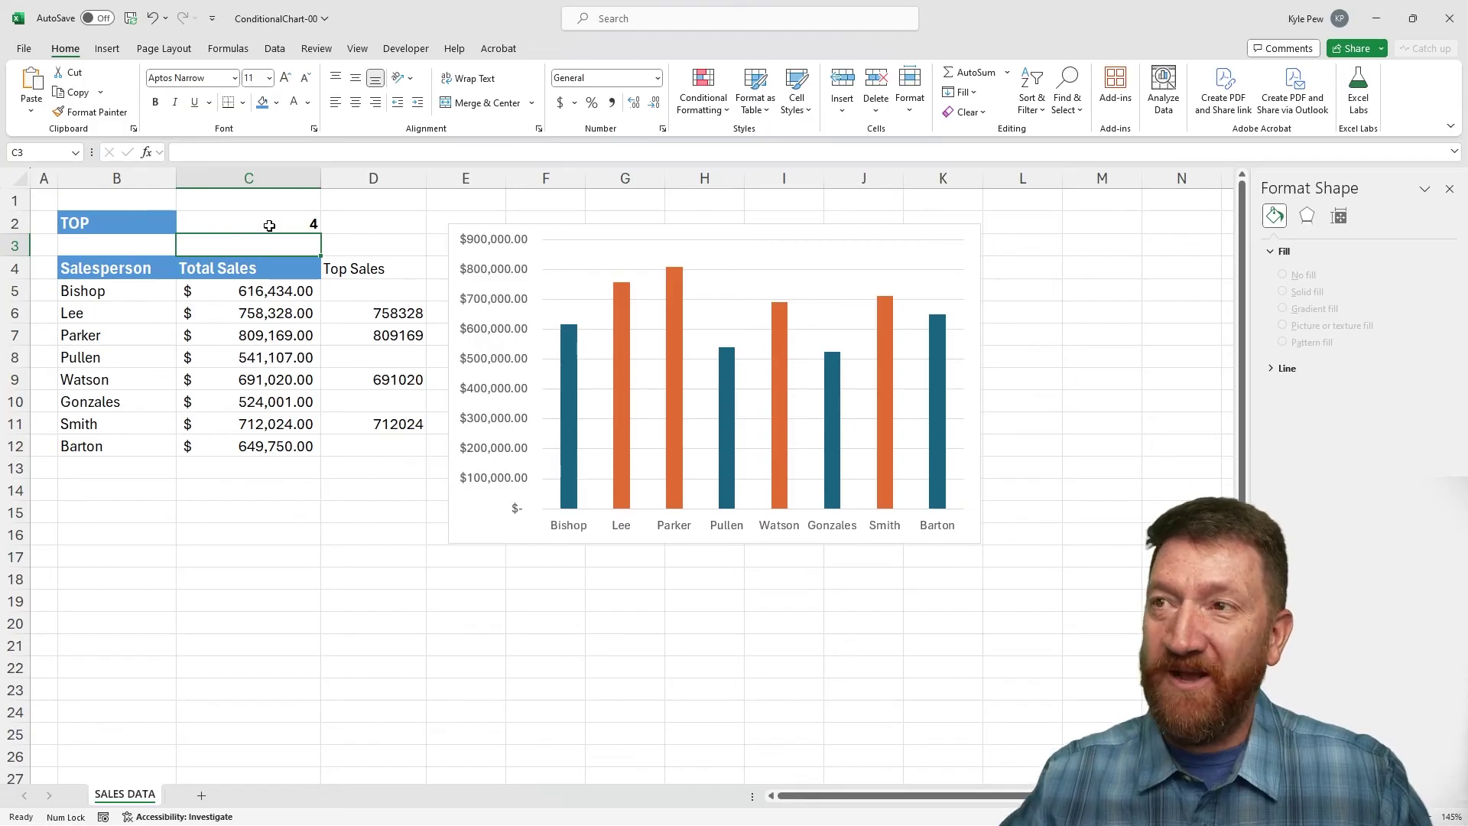
pyautogui.click(264, 230)
pyautogui.write('2')
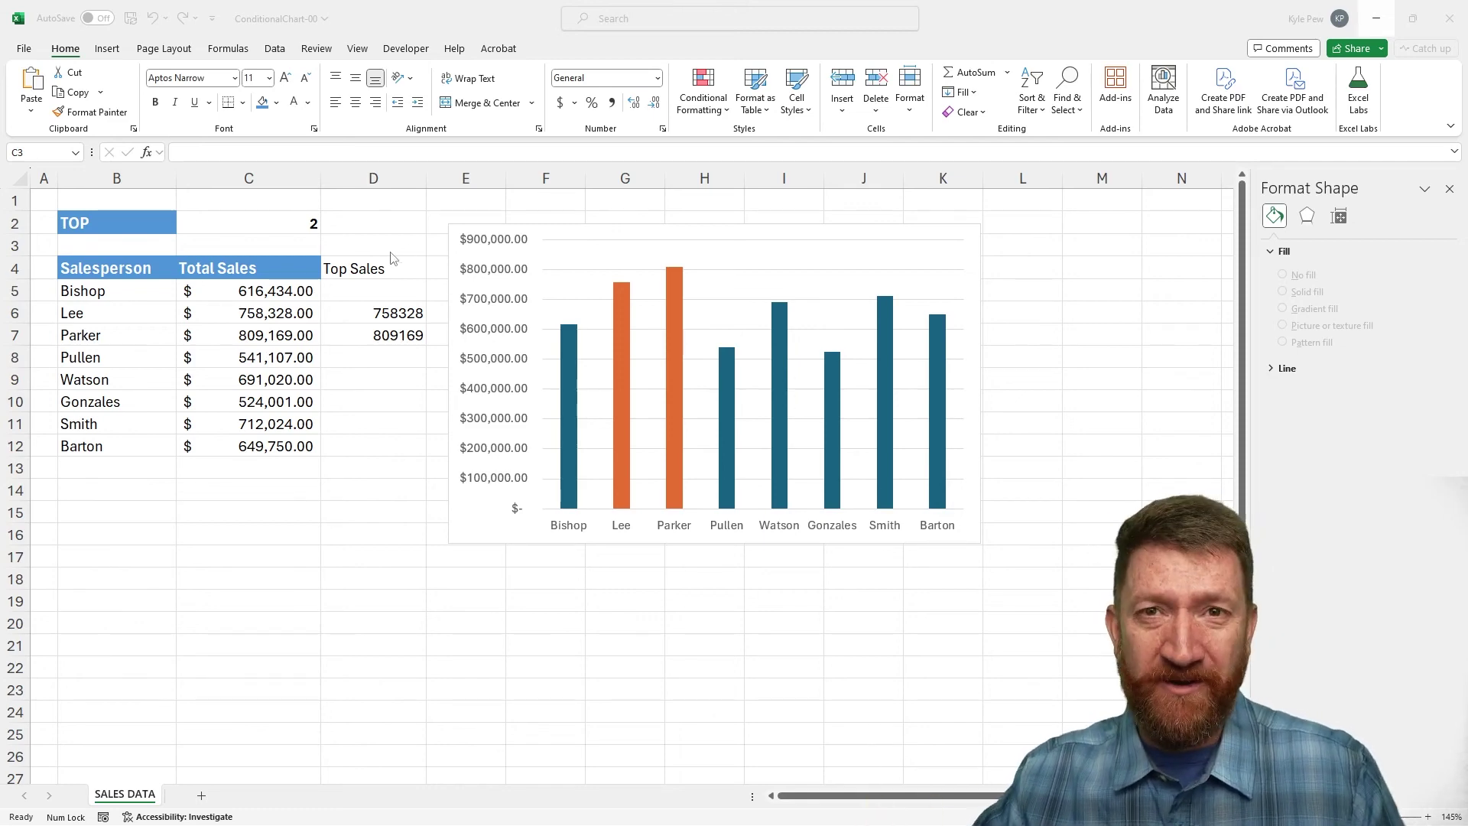
# Step: Hide column D, the Top Sales helper, leaving all eight chart bars uniformly blue
pyautogui.click(359, 178)
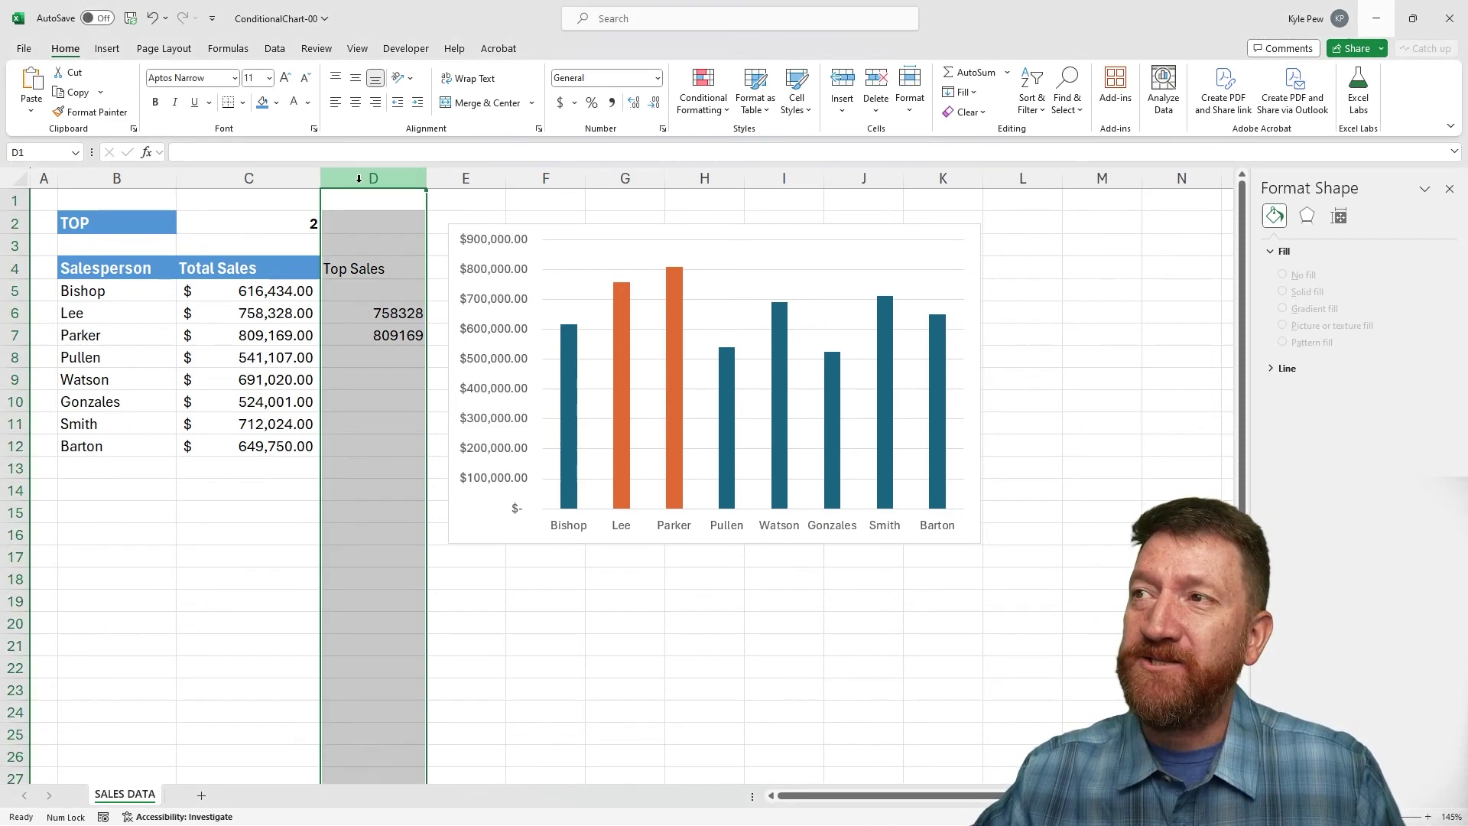
pyautogui.rightClick(359, 178)
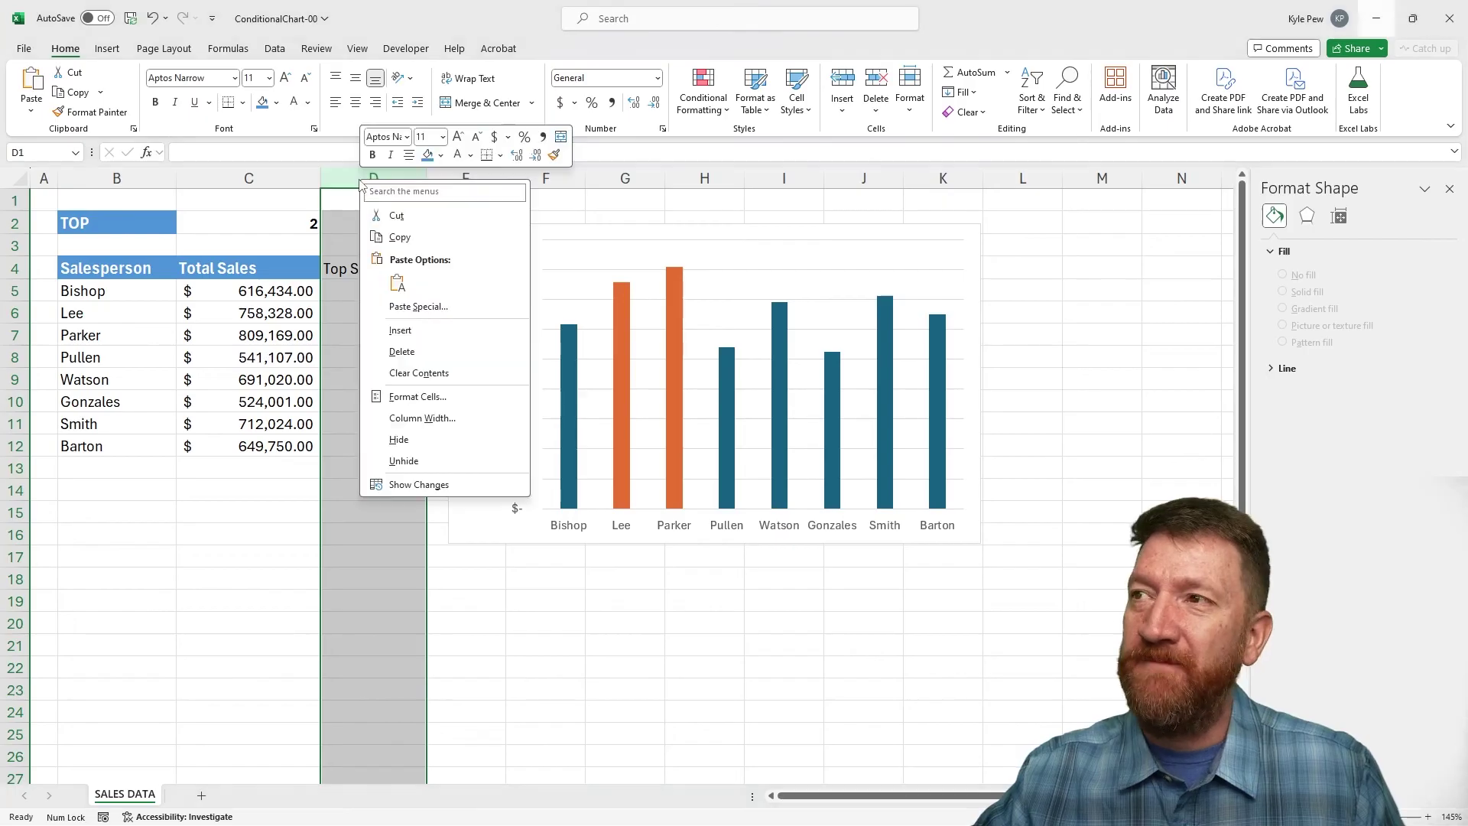
pyautogui.click(399, 442)
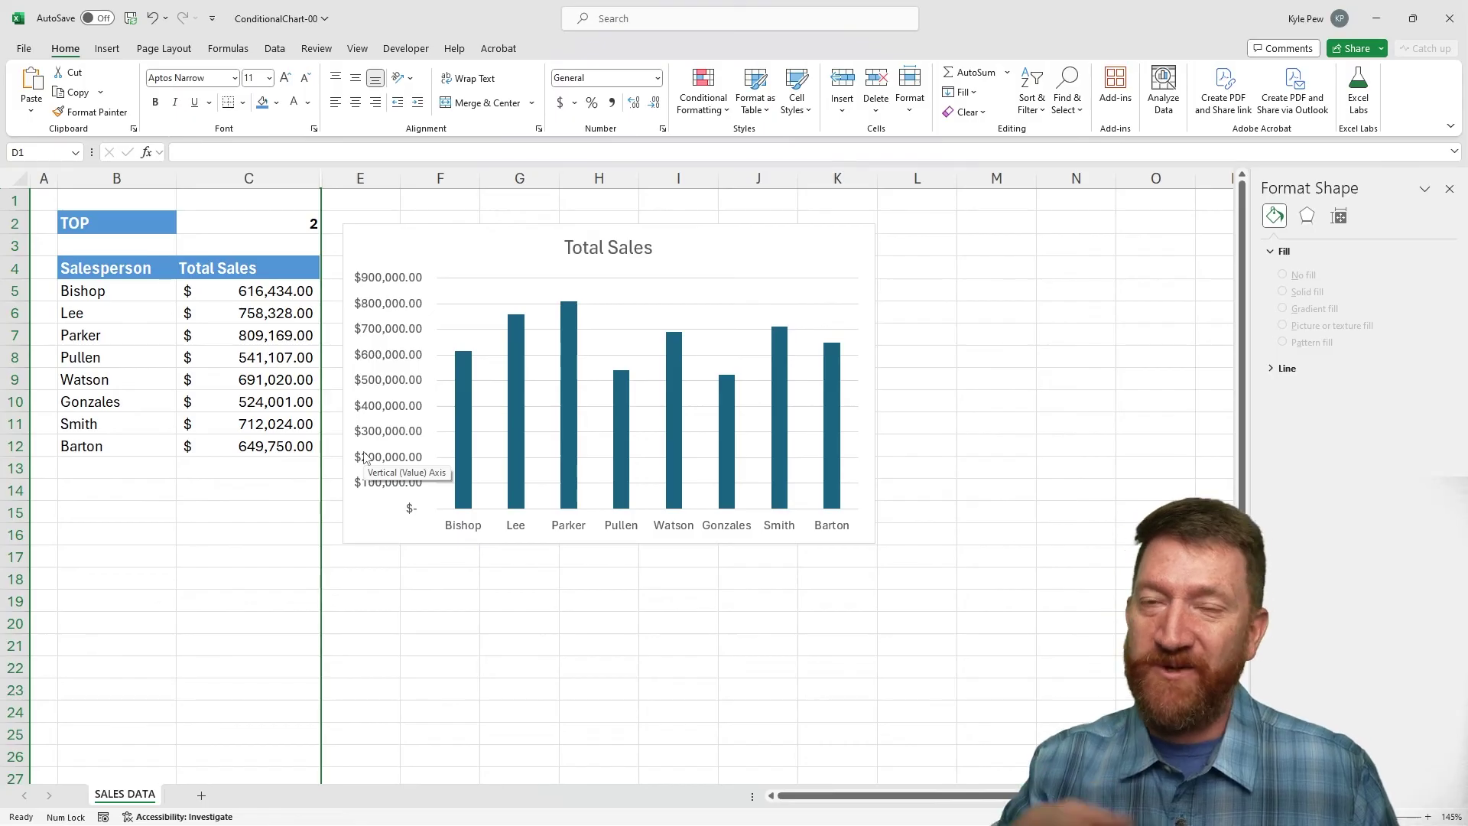
# Step: Turn on 'Show data in hidden rows and columns' so Lee's and Parker's bars turn orange again
pyautogui.click(363, 240)
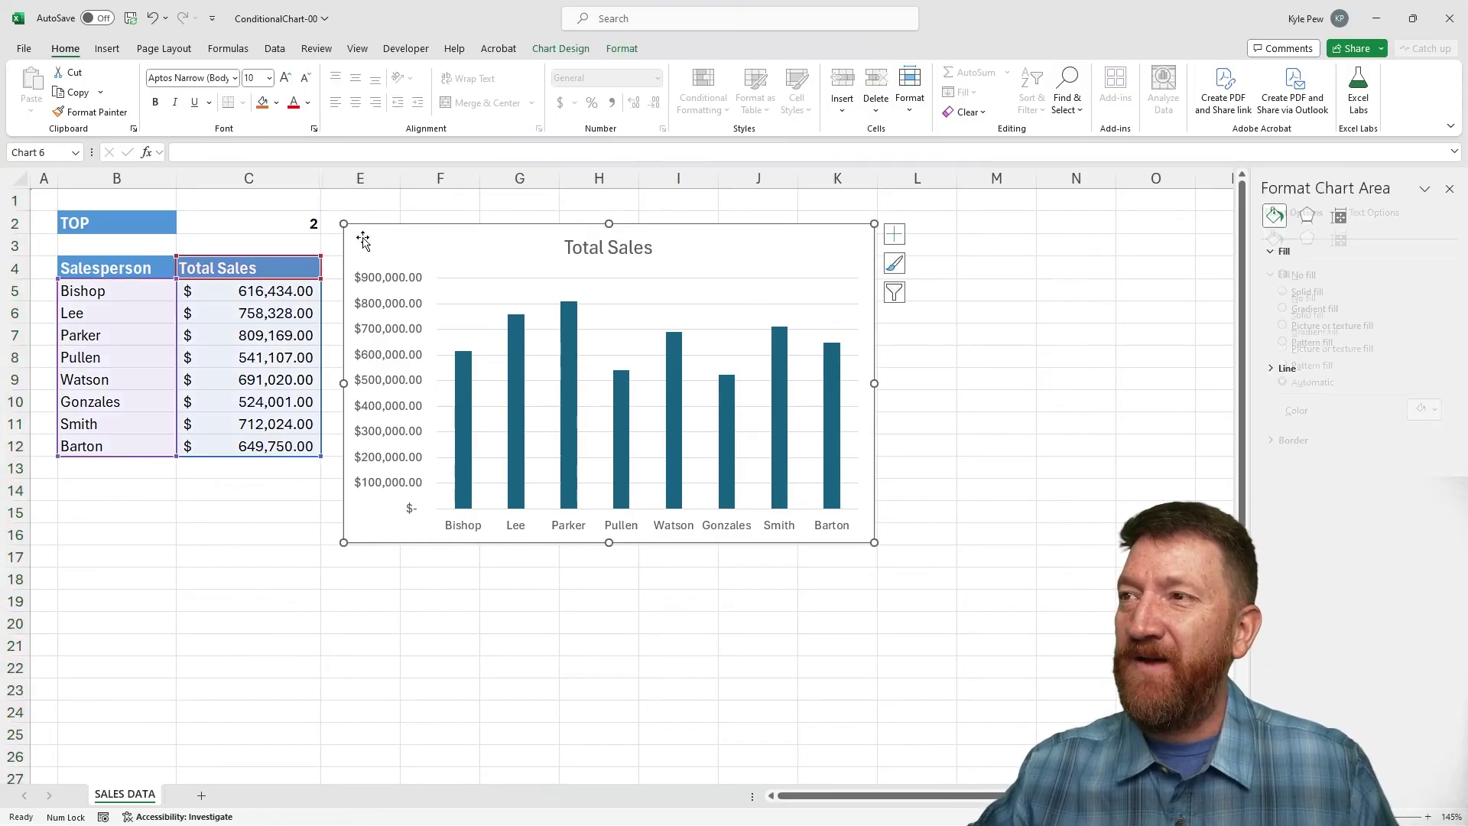
pyautogui.rightClick(365, 240)
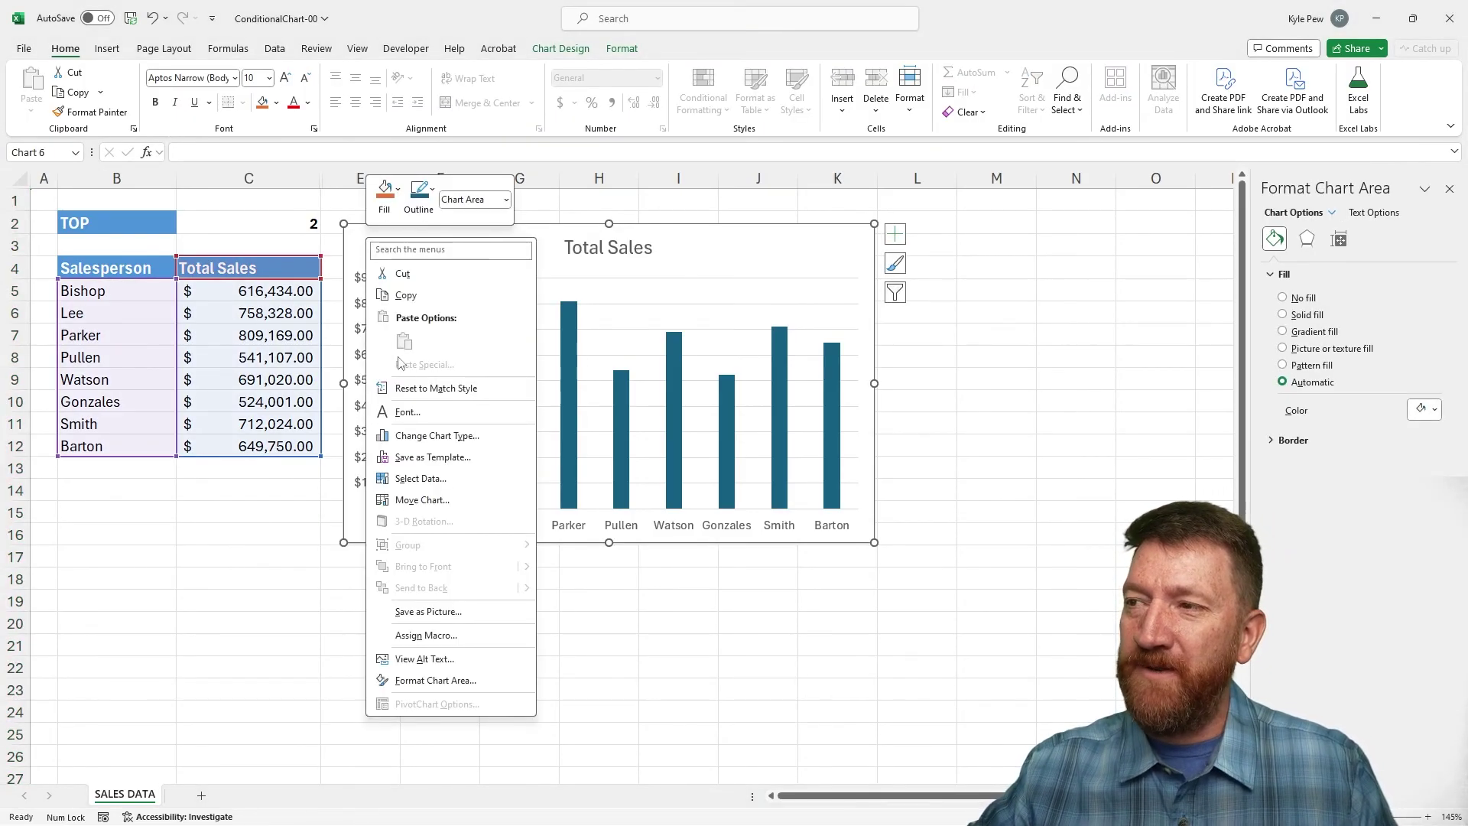
pyautogui.click(417, 480)
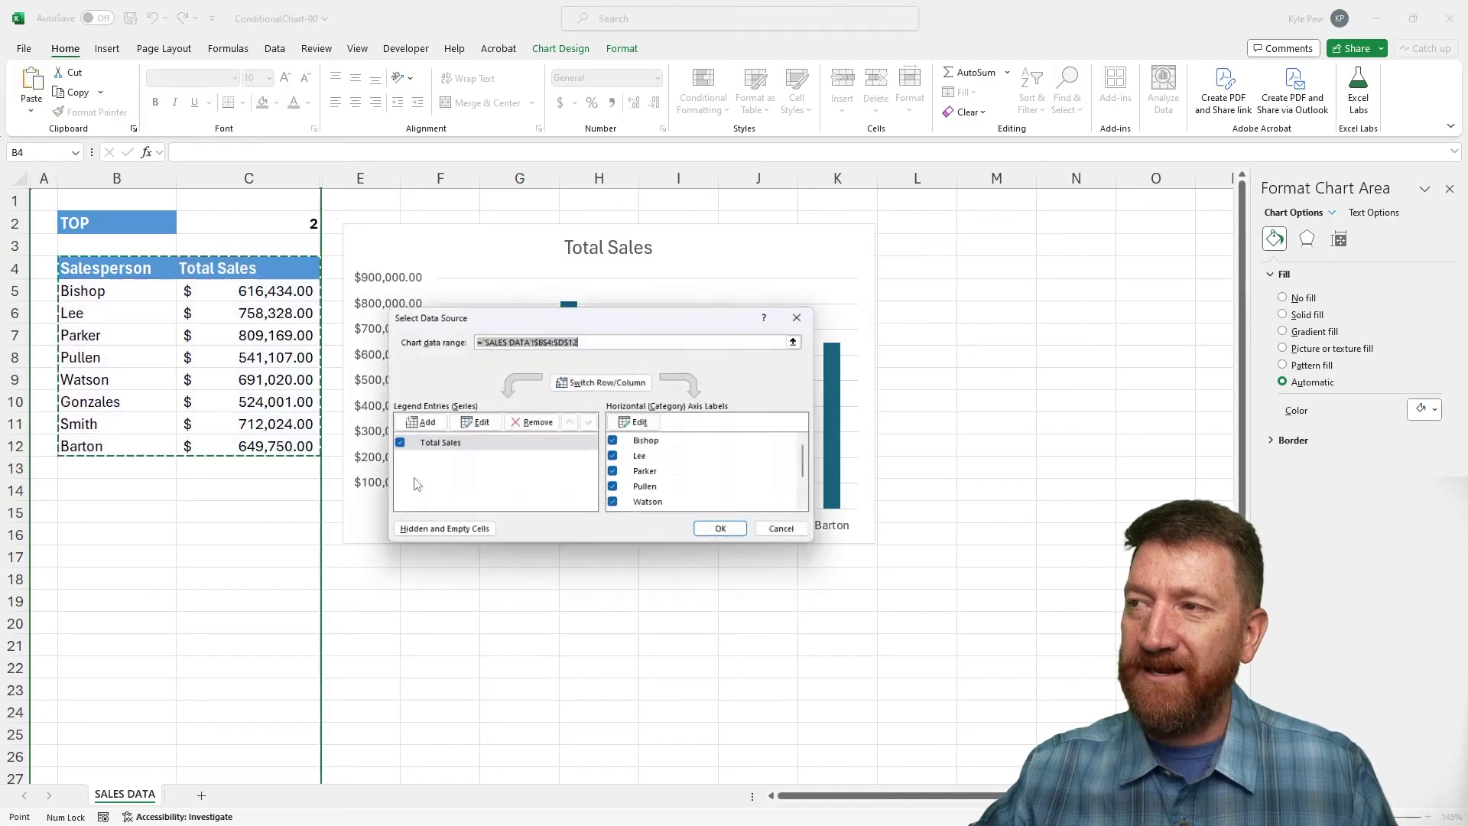
pyautogui.moveTo(483, 328); pyautogui.dragTo(413, 316)
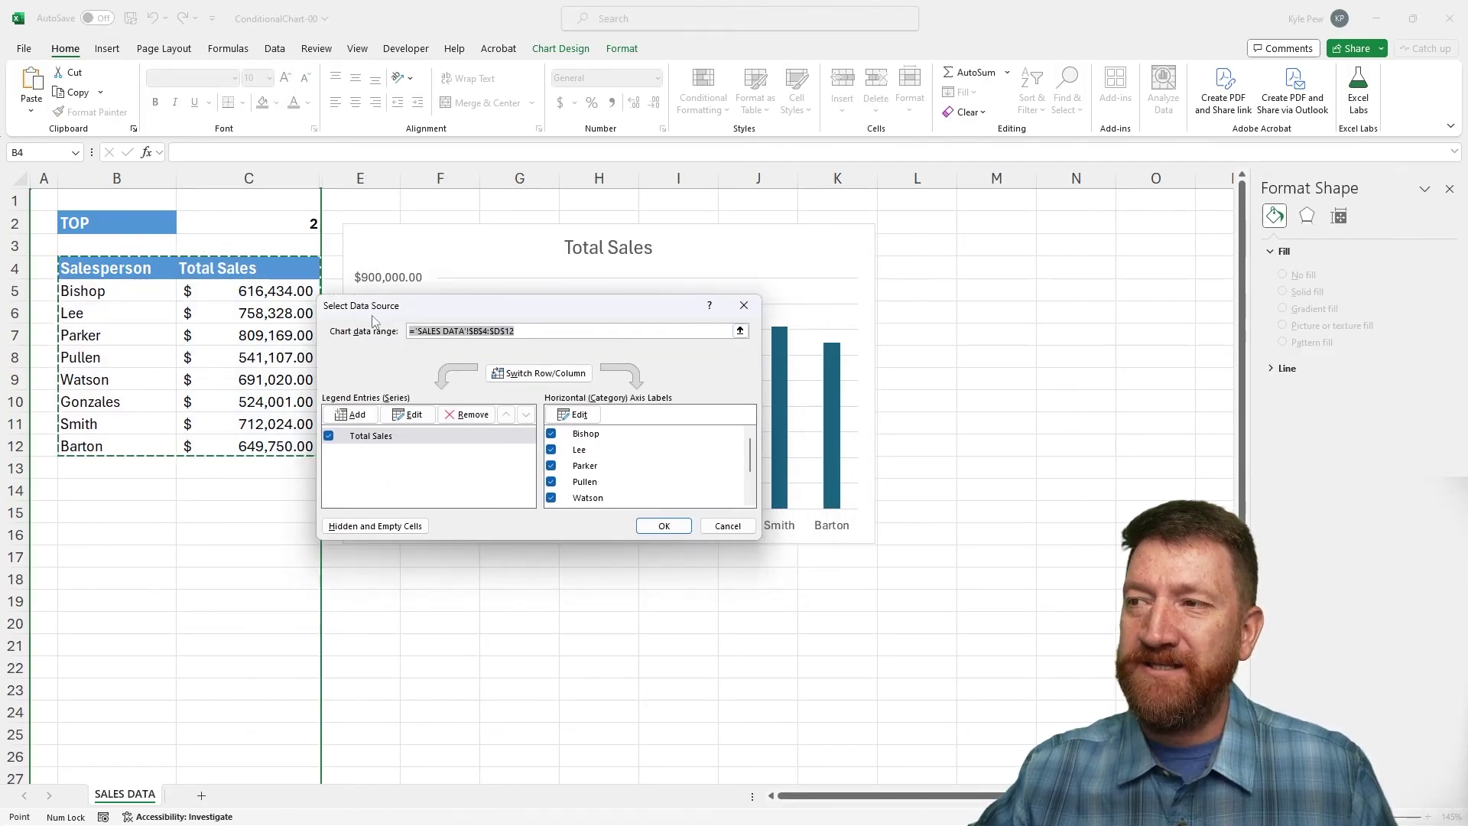
pyautogui.click(383, 527)
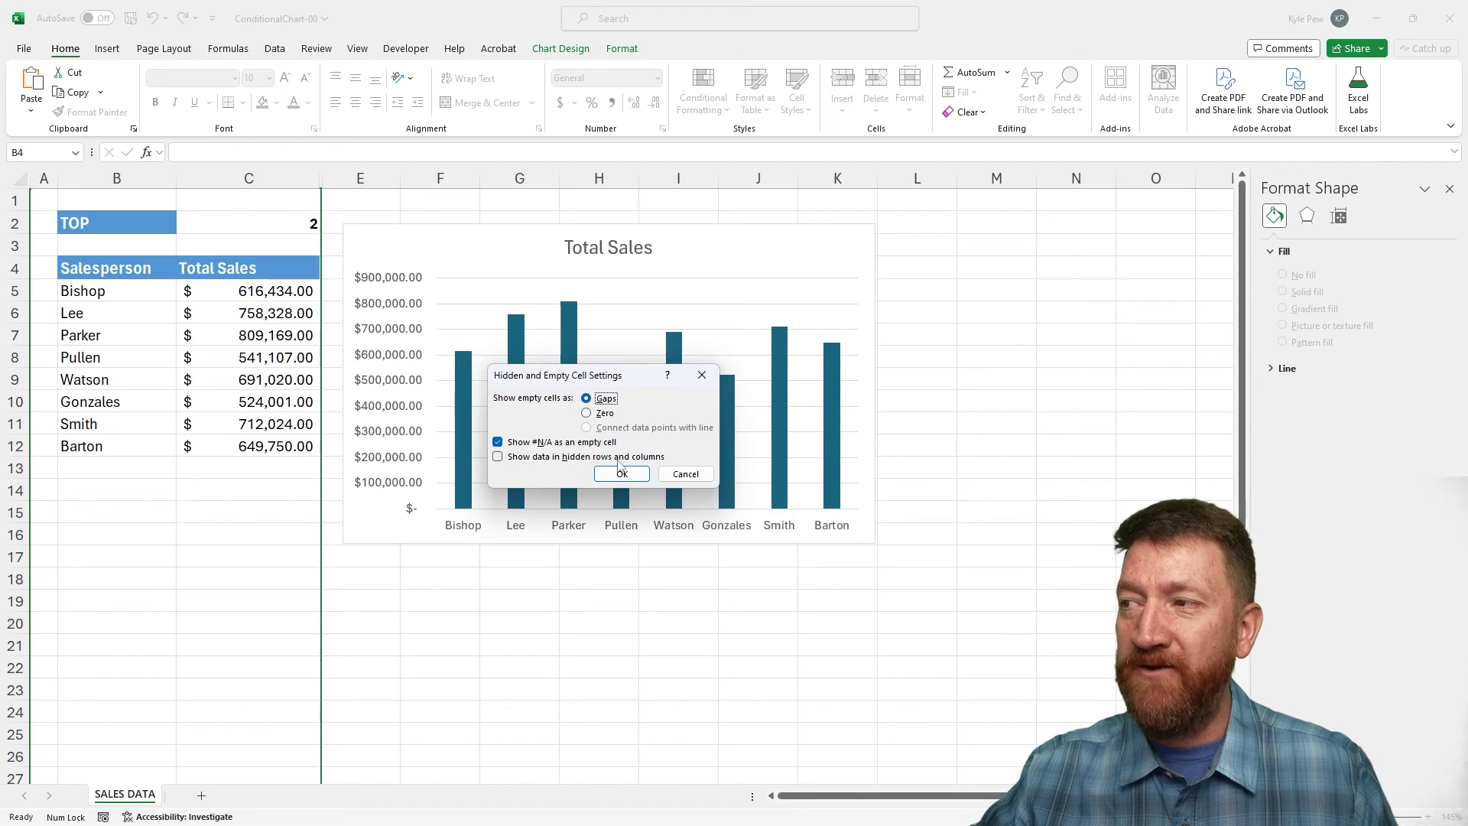
pyautogui.click(498, 456)
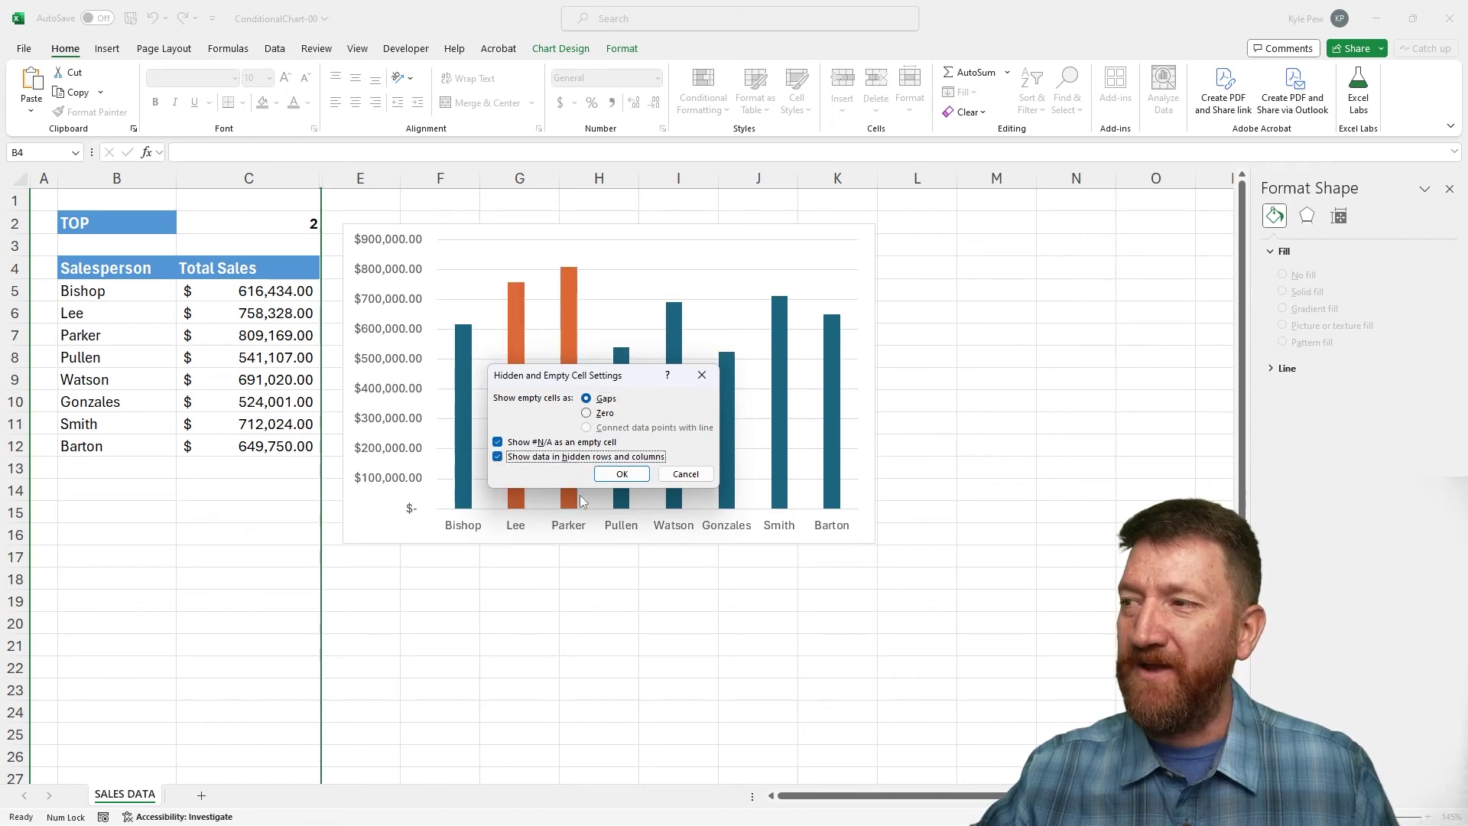
pyautogui.click(622, 474)
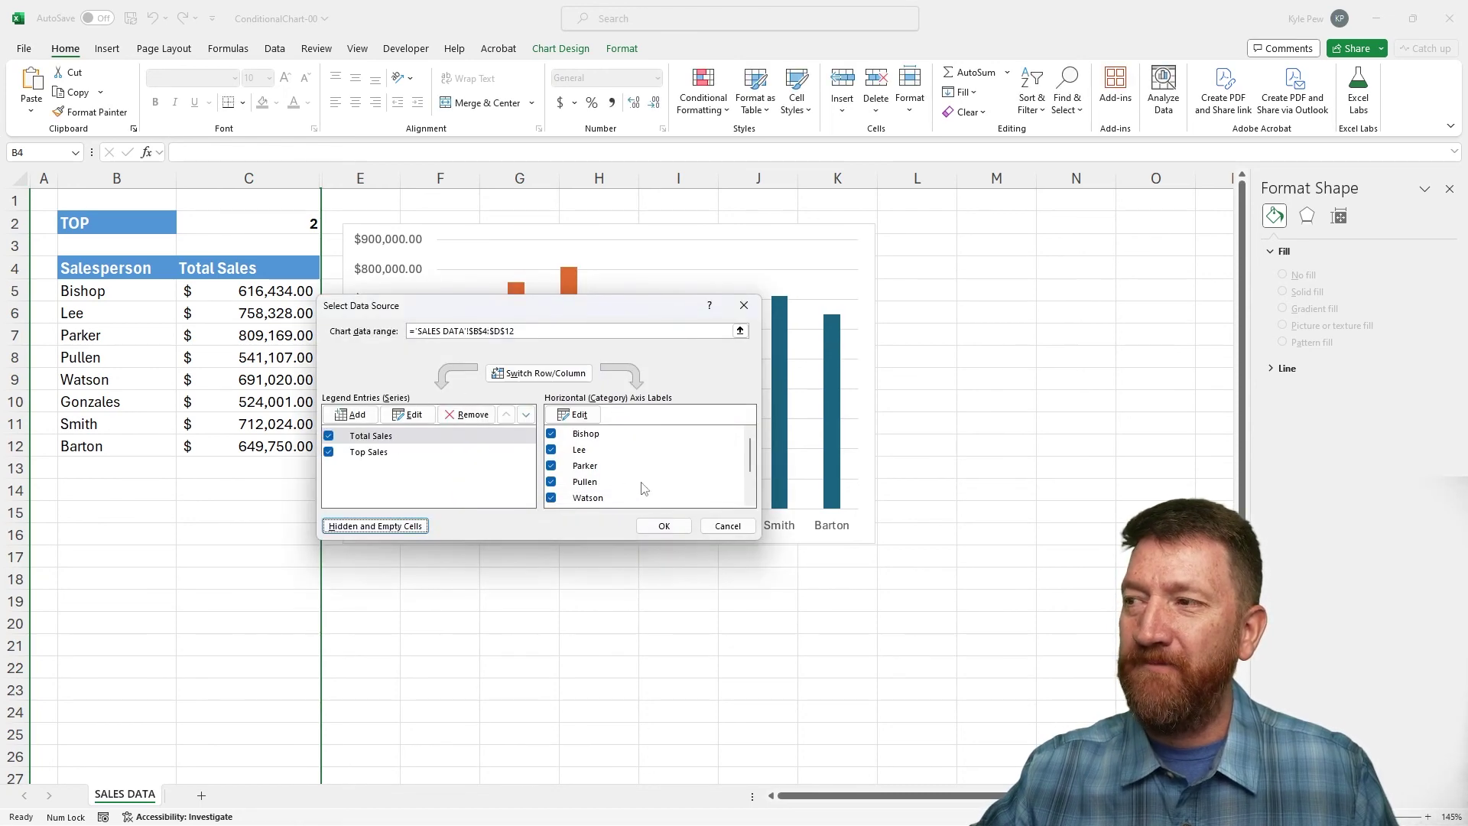
pyautogui.click(664, 526)
pyautogui.moveTo(448, 237); pyautogui.dragTo(505, 252)
pyautogui.click(211, 498)
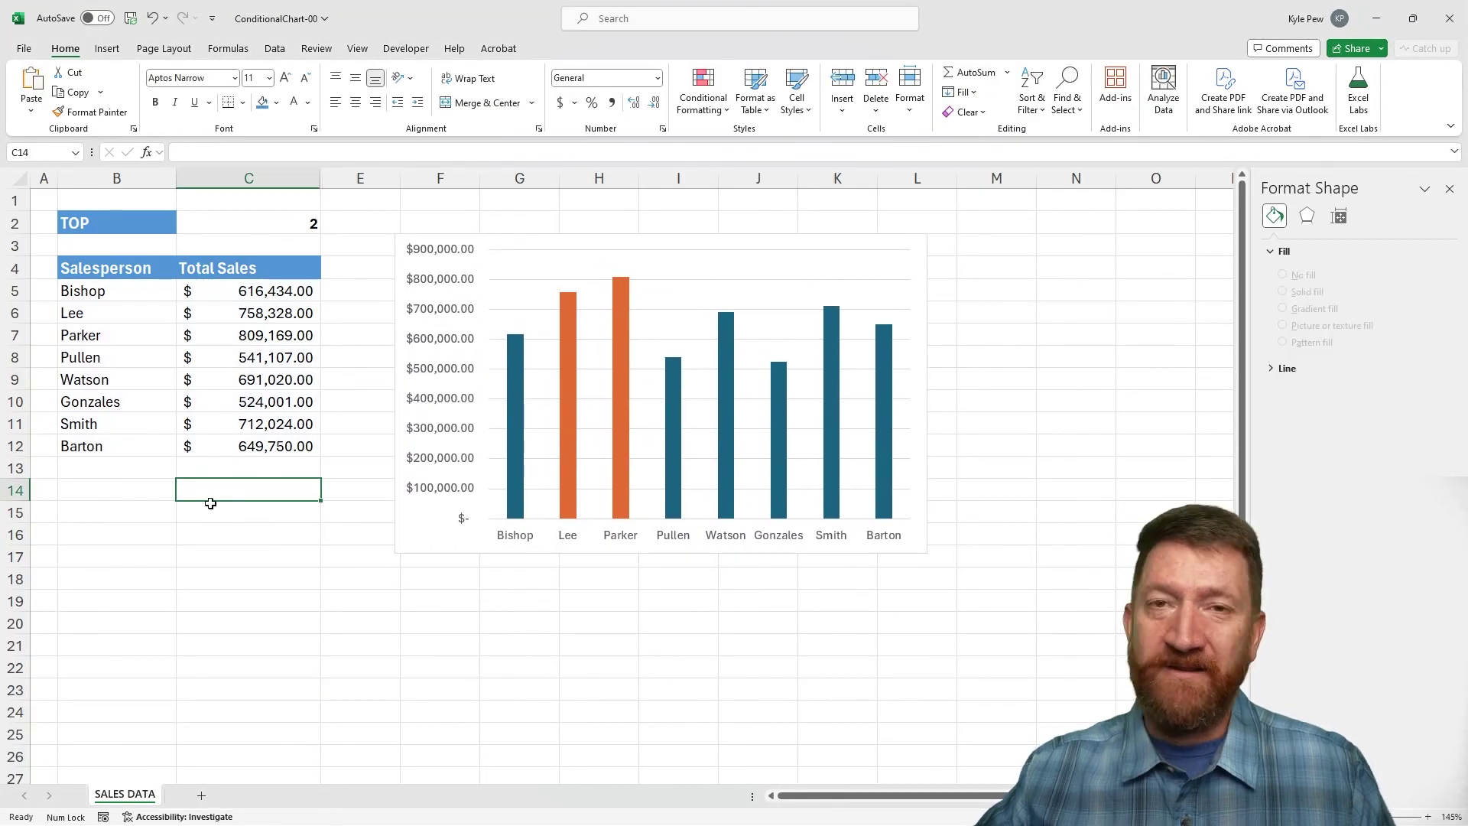